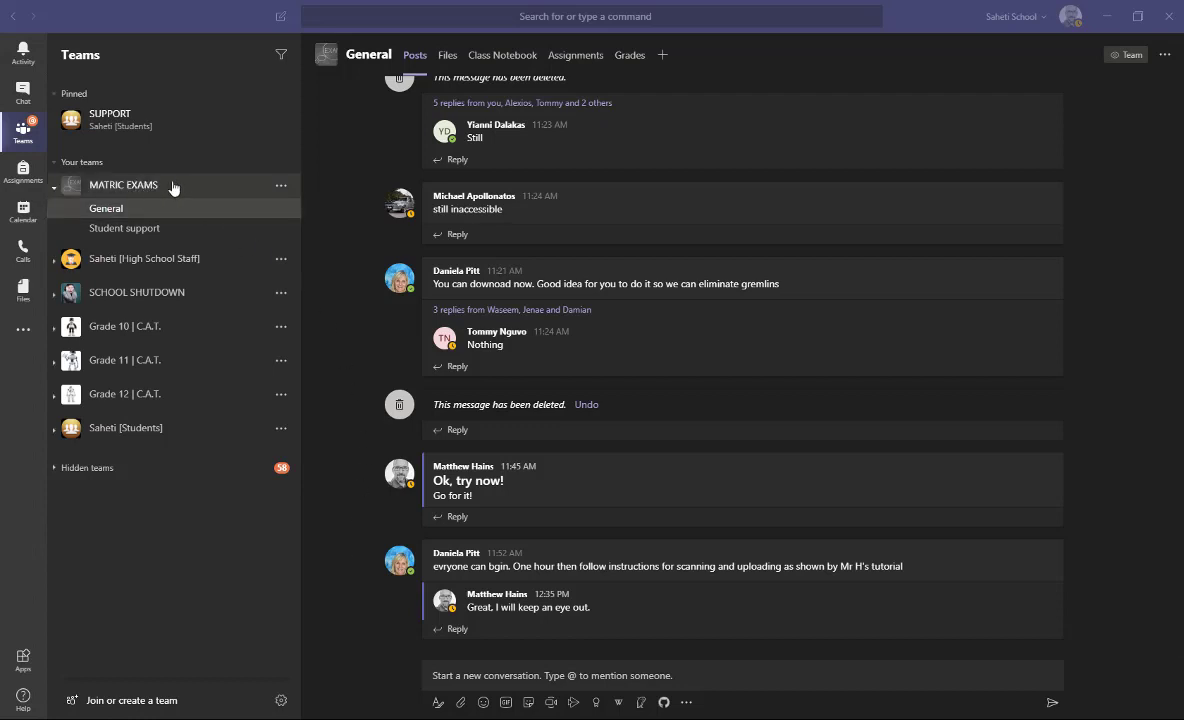
# Step: Open the English Transactional Practice (2) assignment in the MATRIC EXAMS General channel and look through the students' hand-in statuses
pyautogui.click(130, 210)
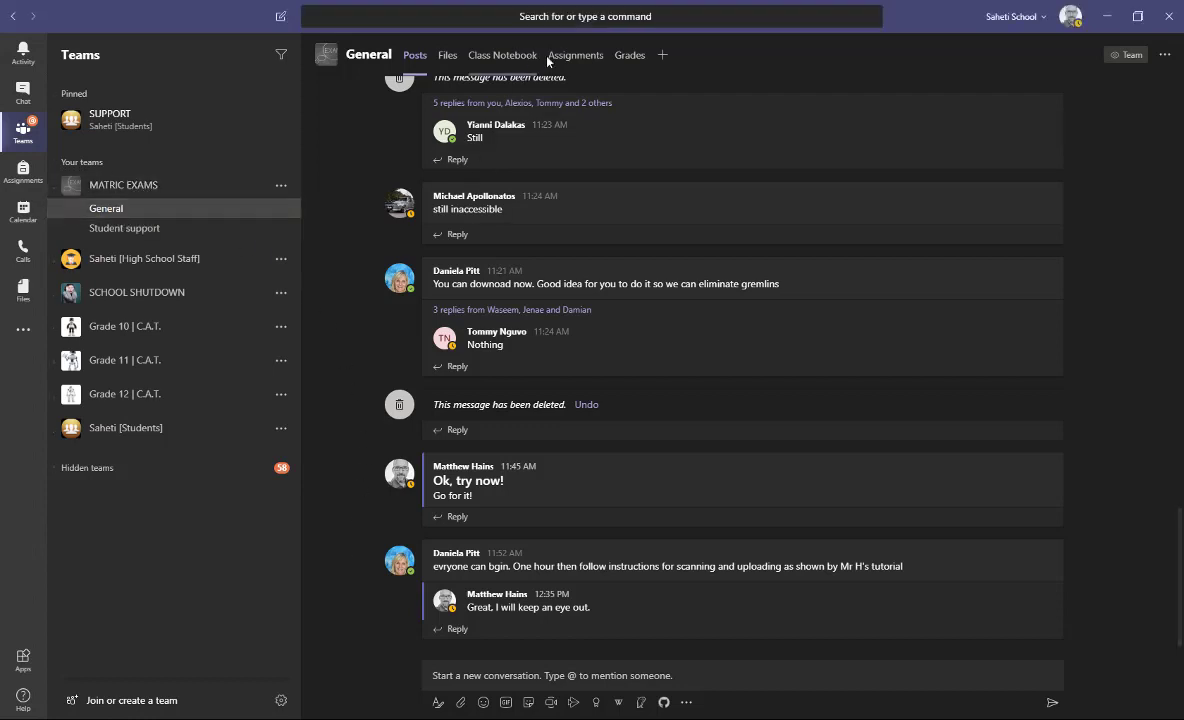
pyautogui.click(591, 62)
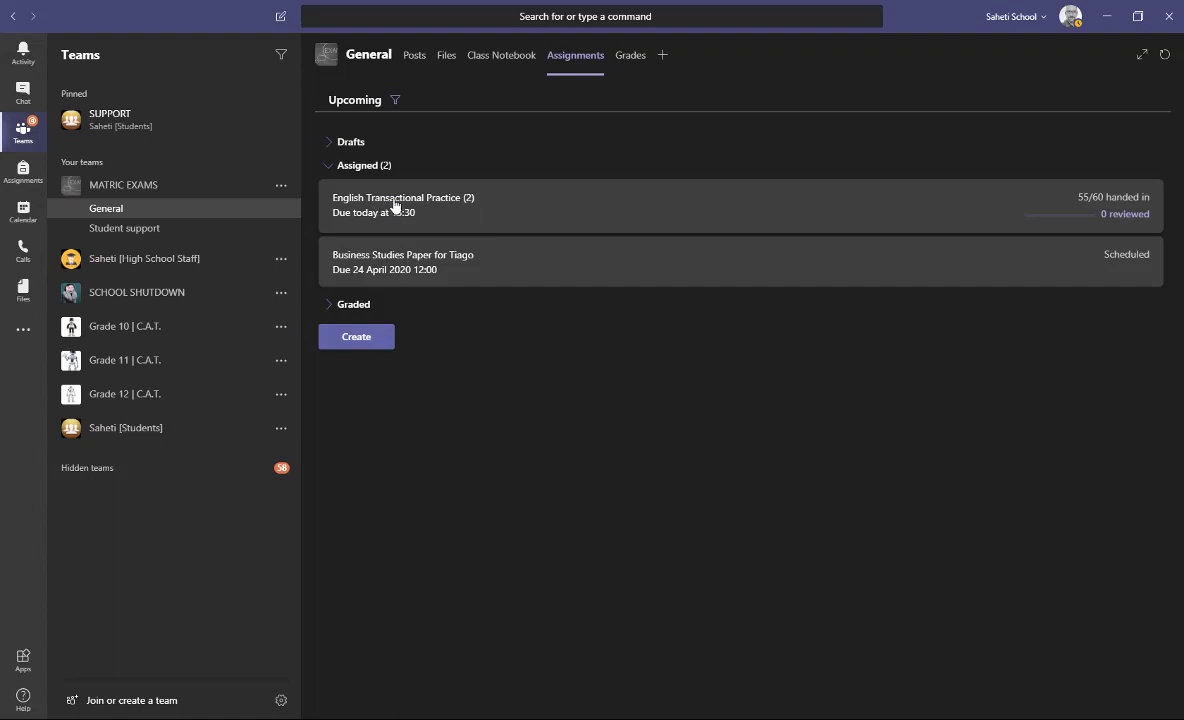
pyautogui.click(449, 205)
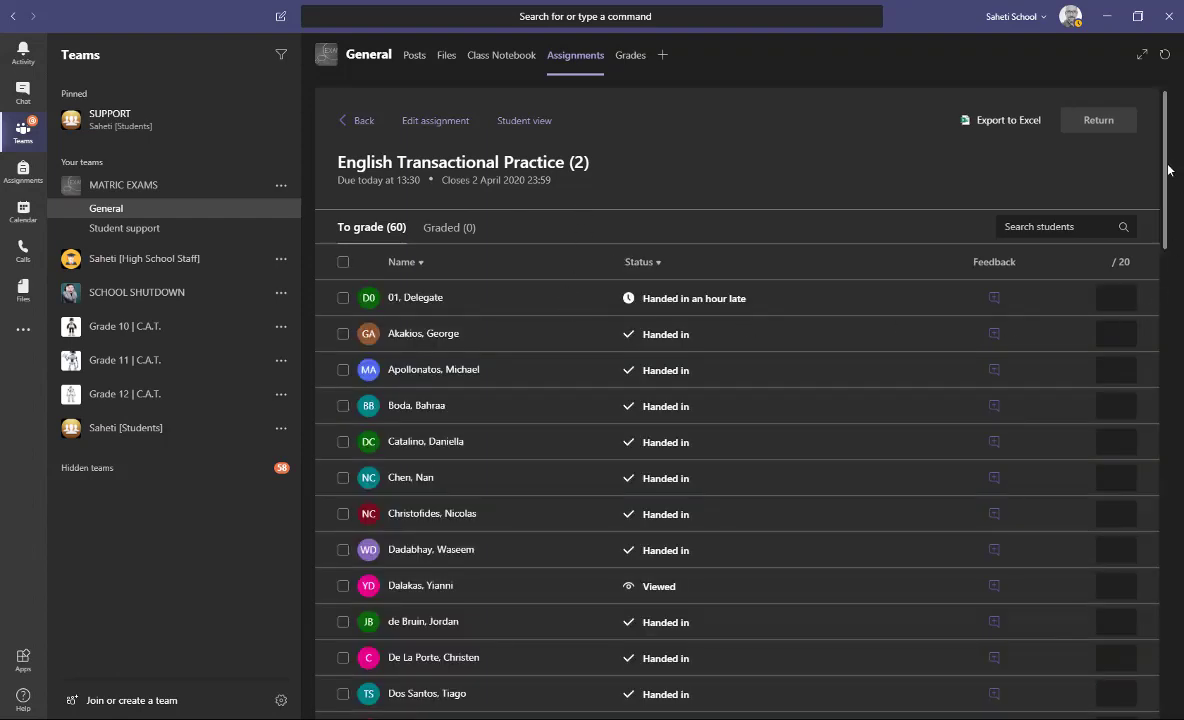
pyautogui.moveTo(1168, 170); pyautogui.dragTo(1175, 328)
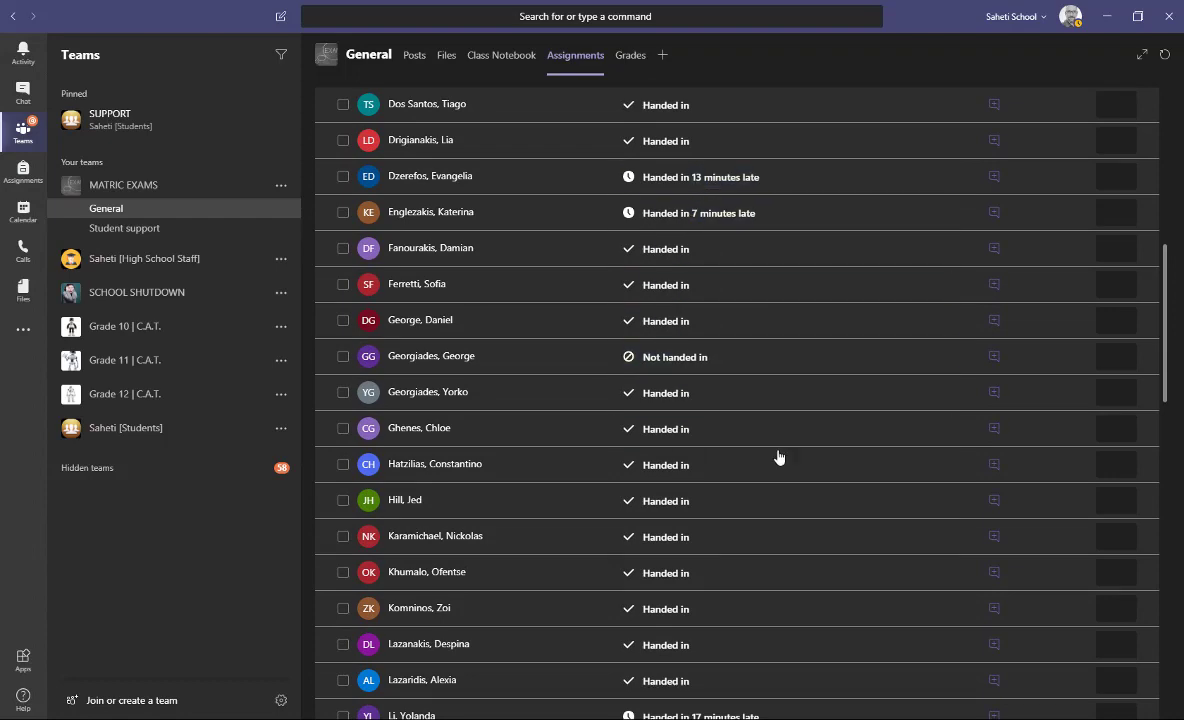
pyautogui.moveTo(1165, 396); pyautogui.dragTo(1170, 230)
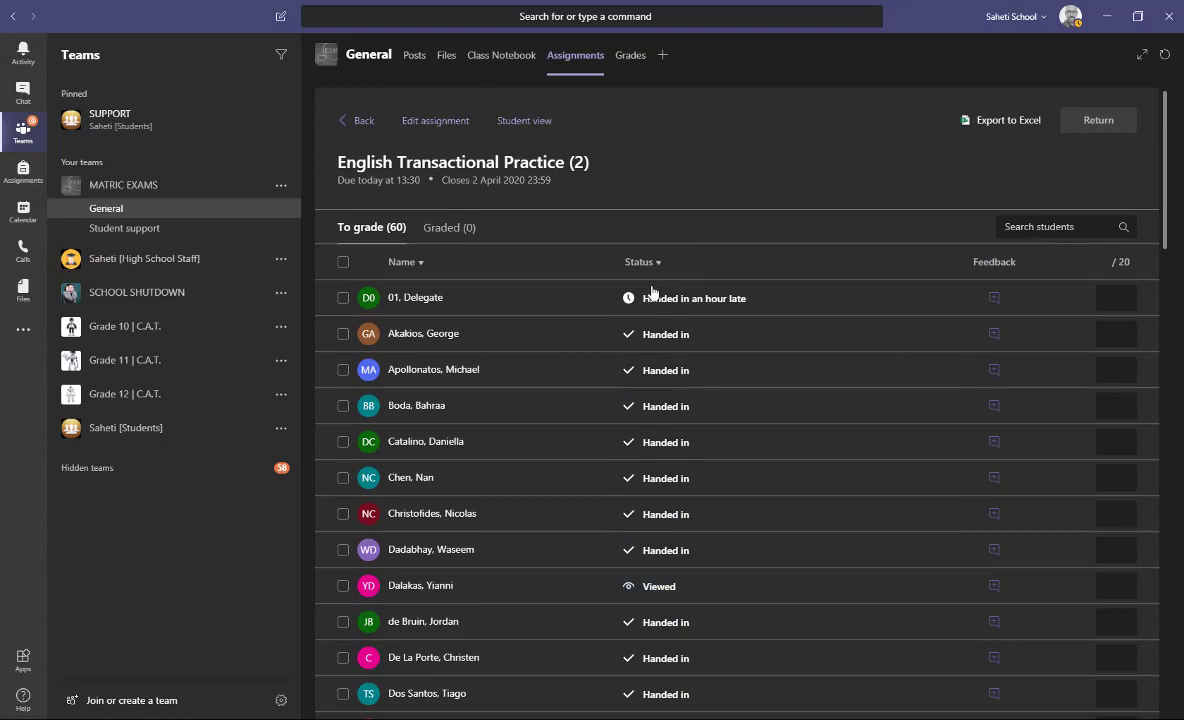
# Step: Open Delegate_Test.pdf from the first submission in the list and rotate its pages upright in the preview
pyautogui.click(448, 301)
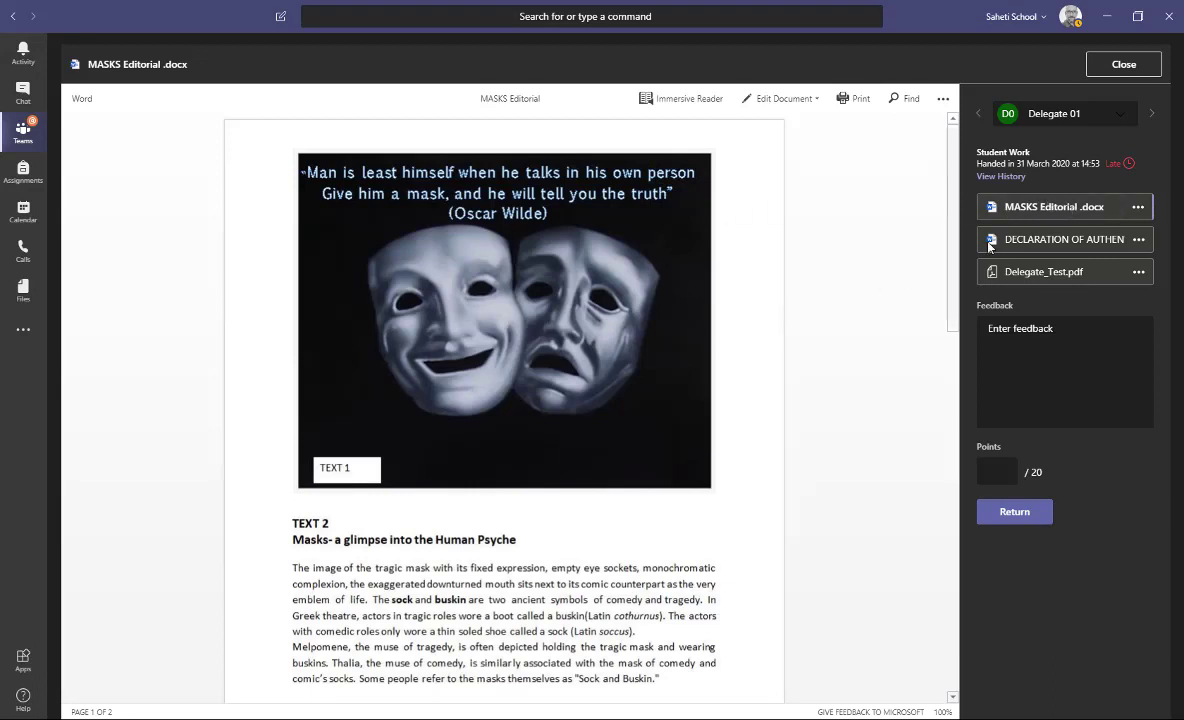
pyautogui.click(1031, 273)
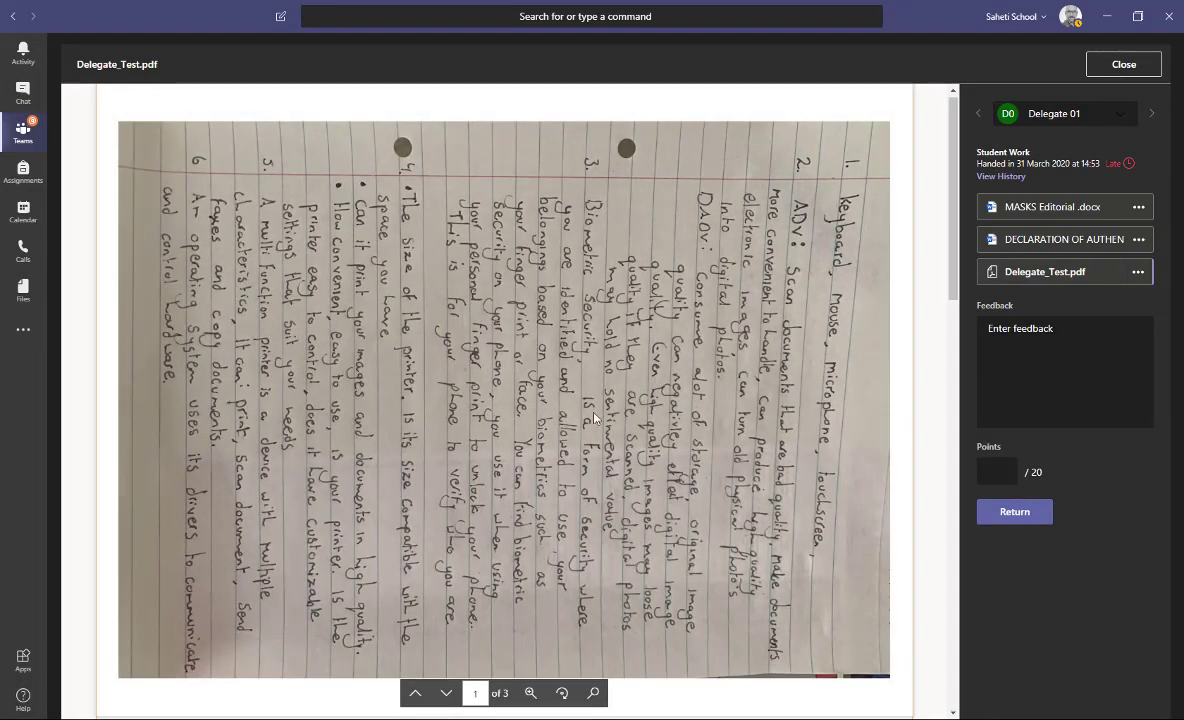
pyautogui.click(562, 694)
pyautogui.click(562, 694)
pyautogui.click(562, 694)
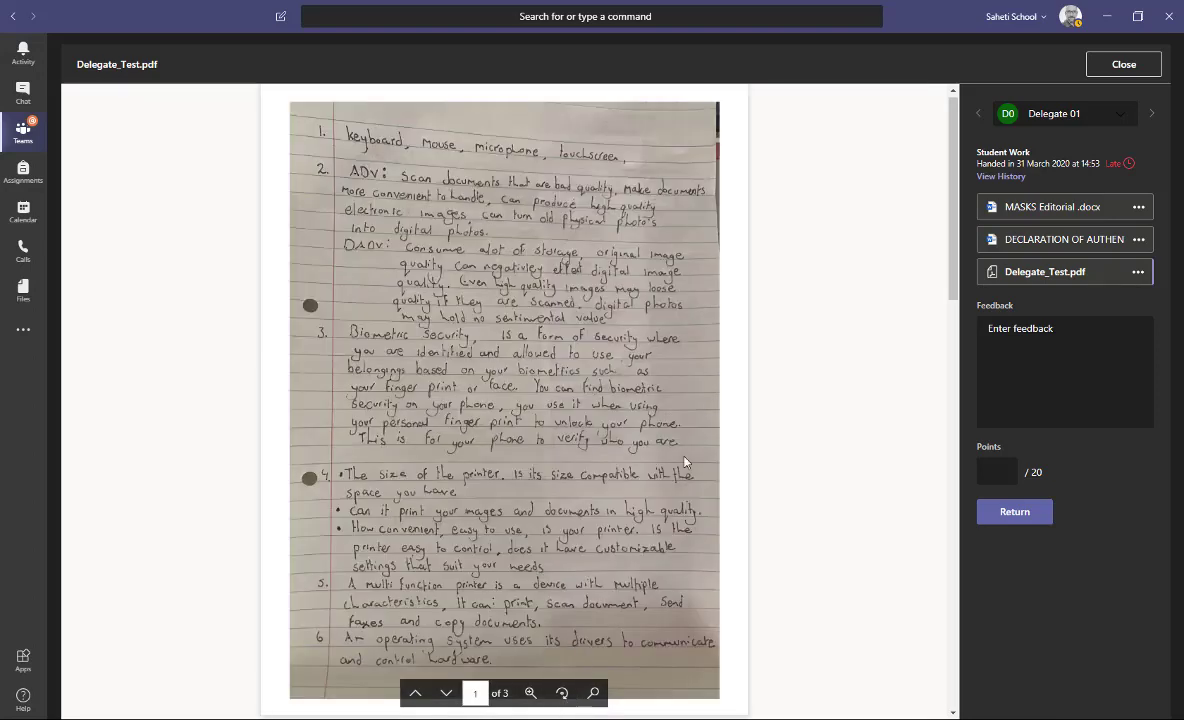
# Step: Enlarge the previewed PDF to 125% and look over its first page
pyautogui.click(530, 693)
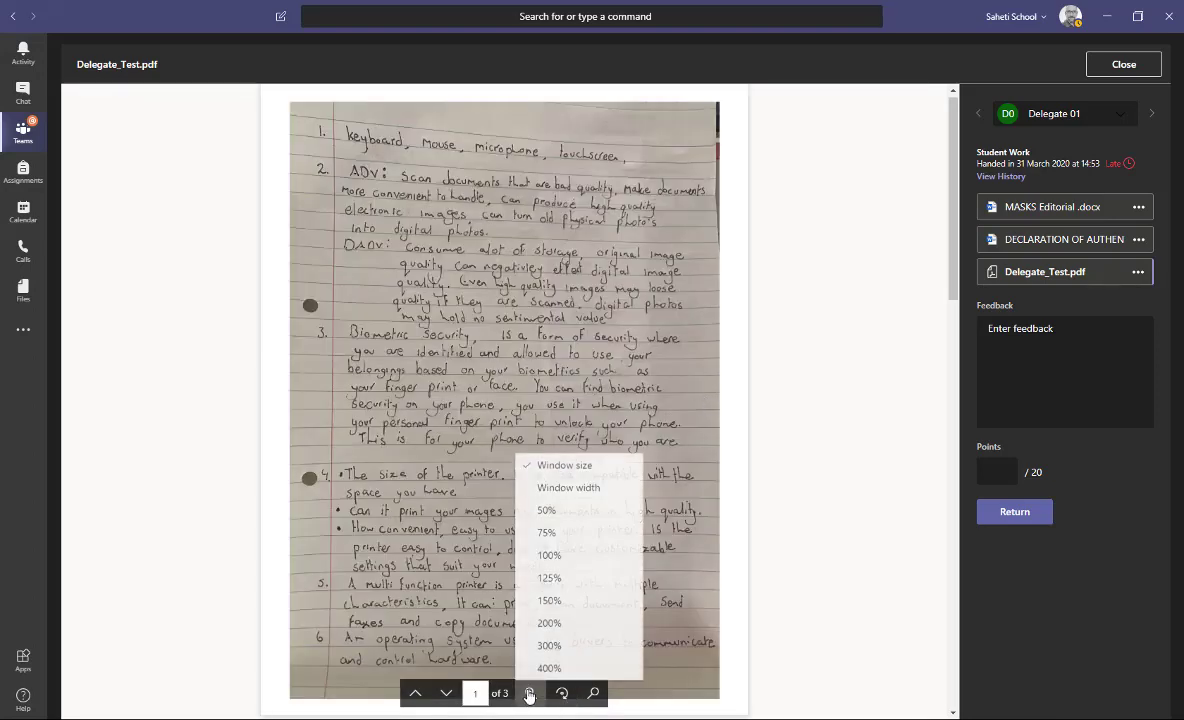
pyautogui.click(568, 580)
pyautogui.scroll(-4, 943, 141)
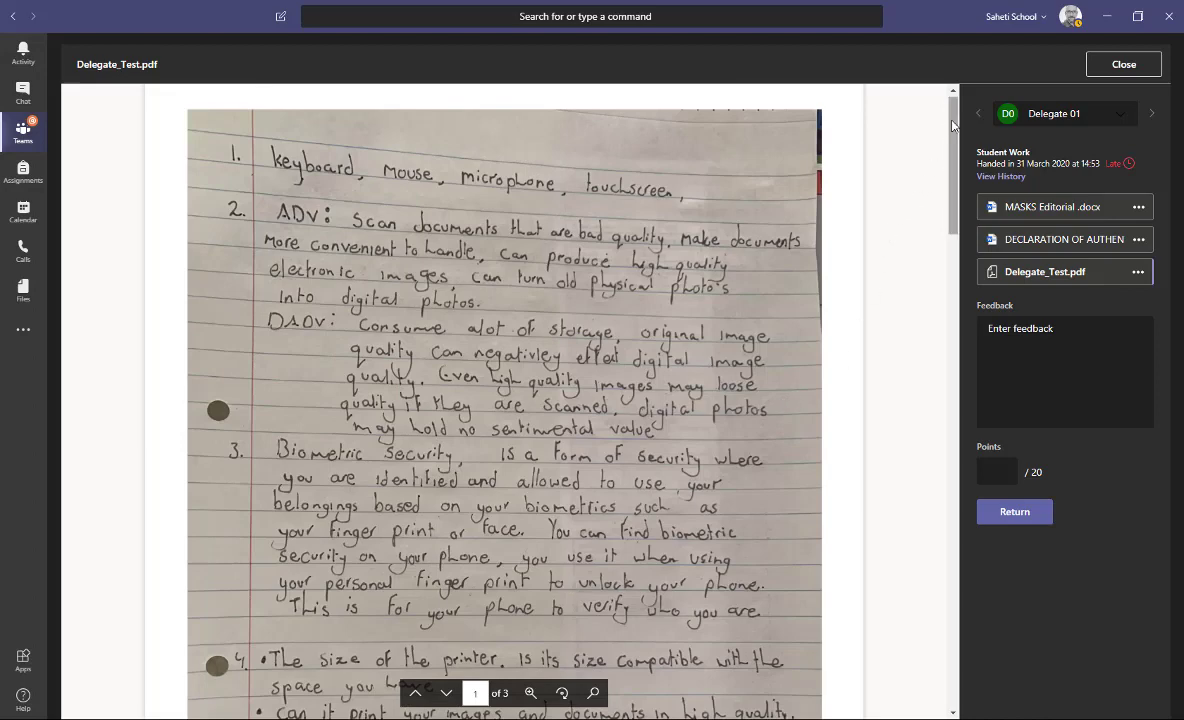
pyautogui.moveTo(958, 210); pyautogui.dragTo(952, 106)
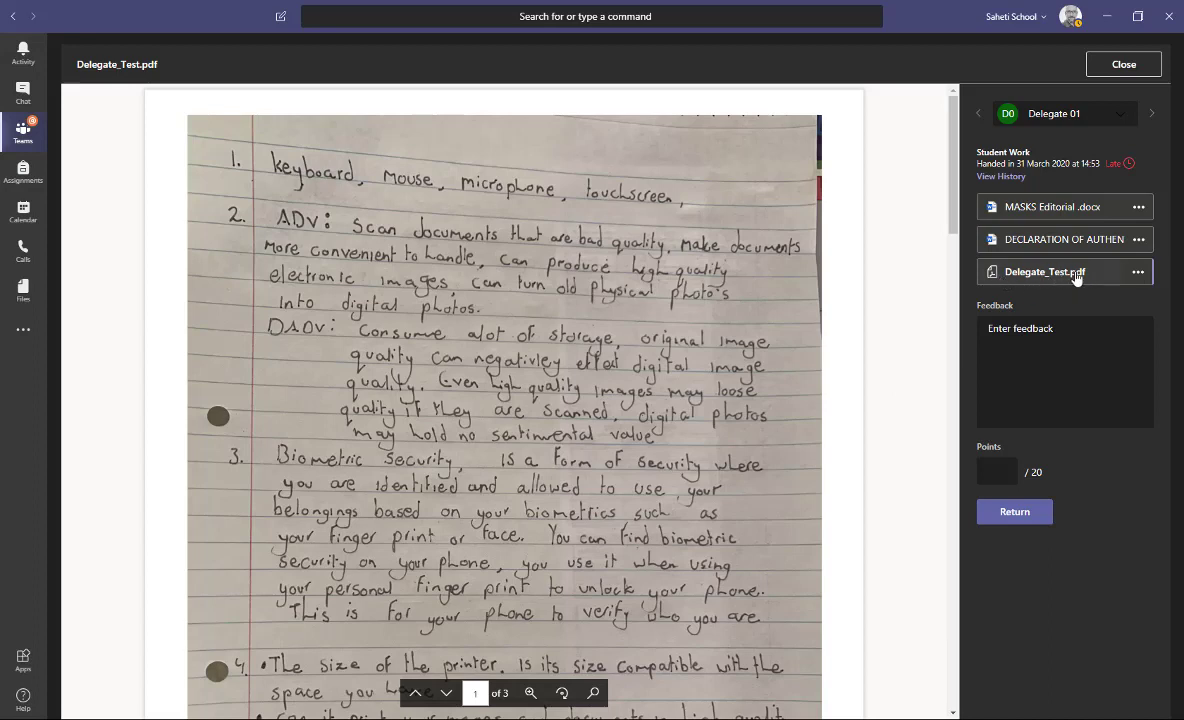
# Step: Download Delegate_Test.pdf from the submission and check for the newest copy in the Downloads folder
pyautogui.click(1139, 274)
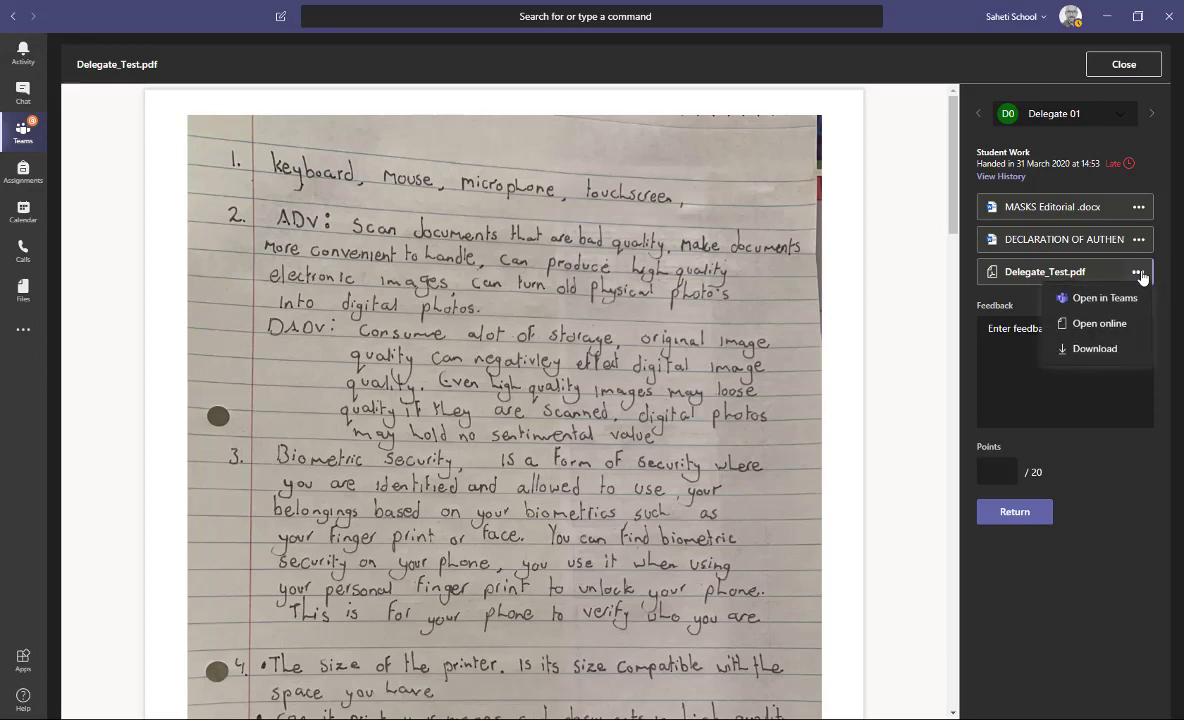
pyautogui.click(1101, 350)
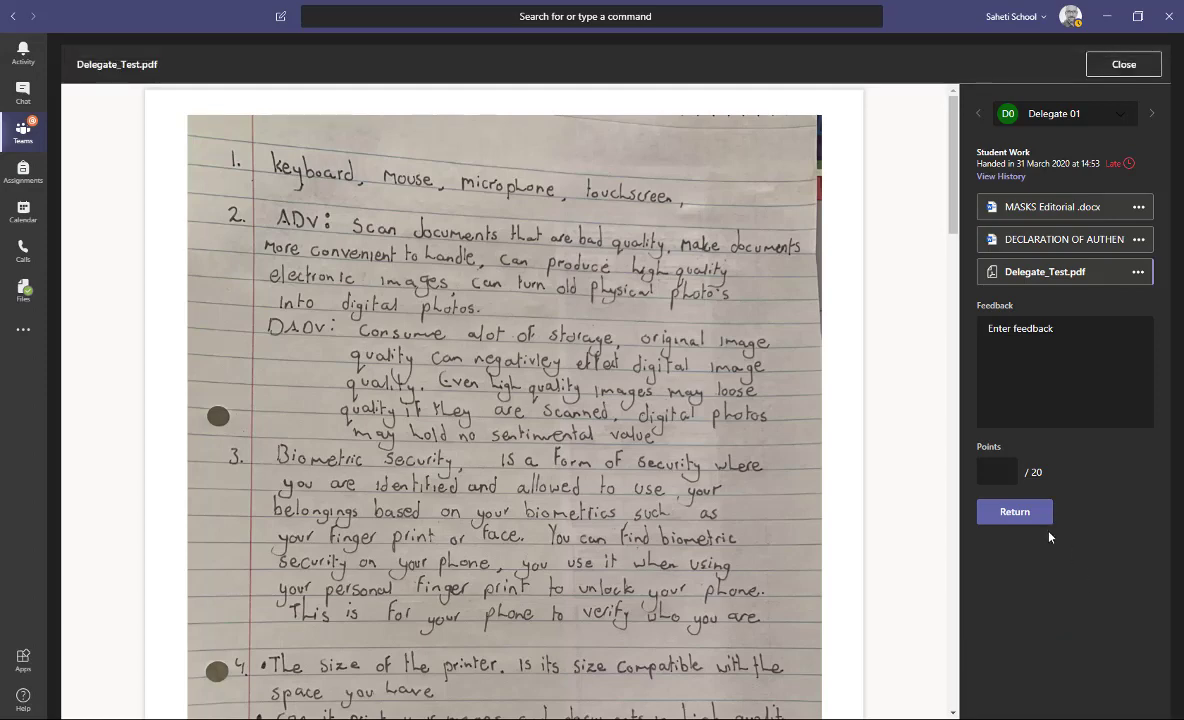
pyautogui.press('super+e')
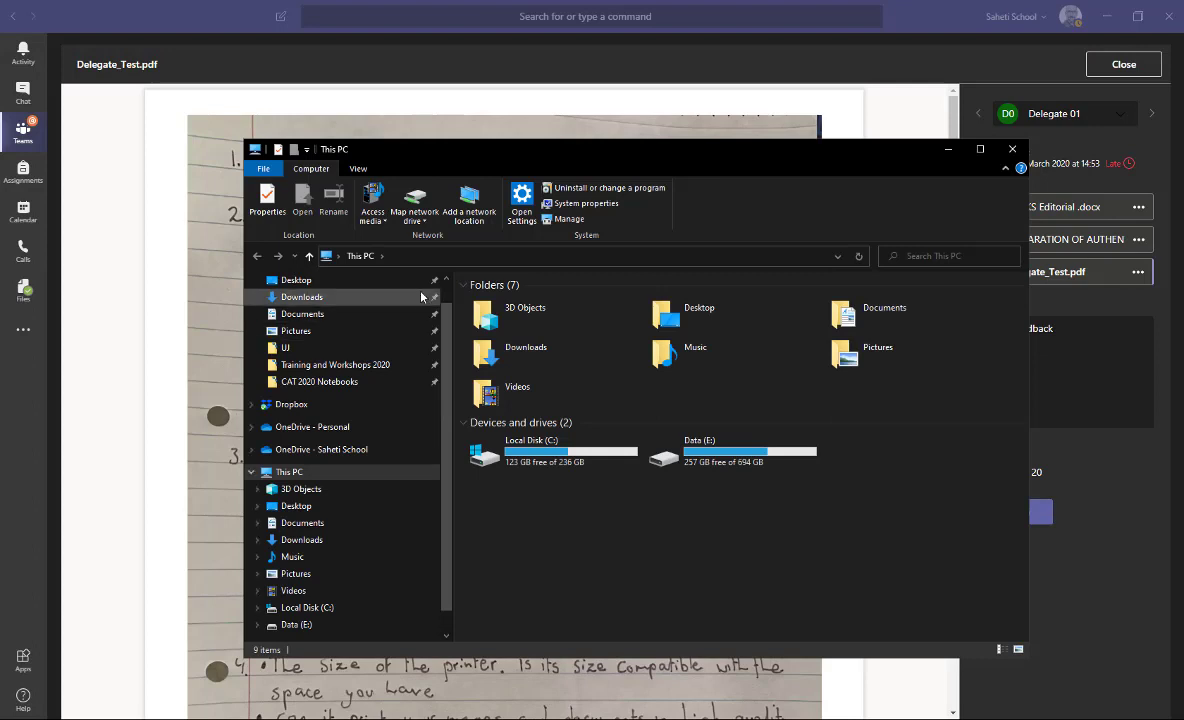
pyautogui.click(304, 299)
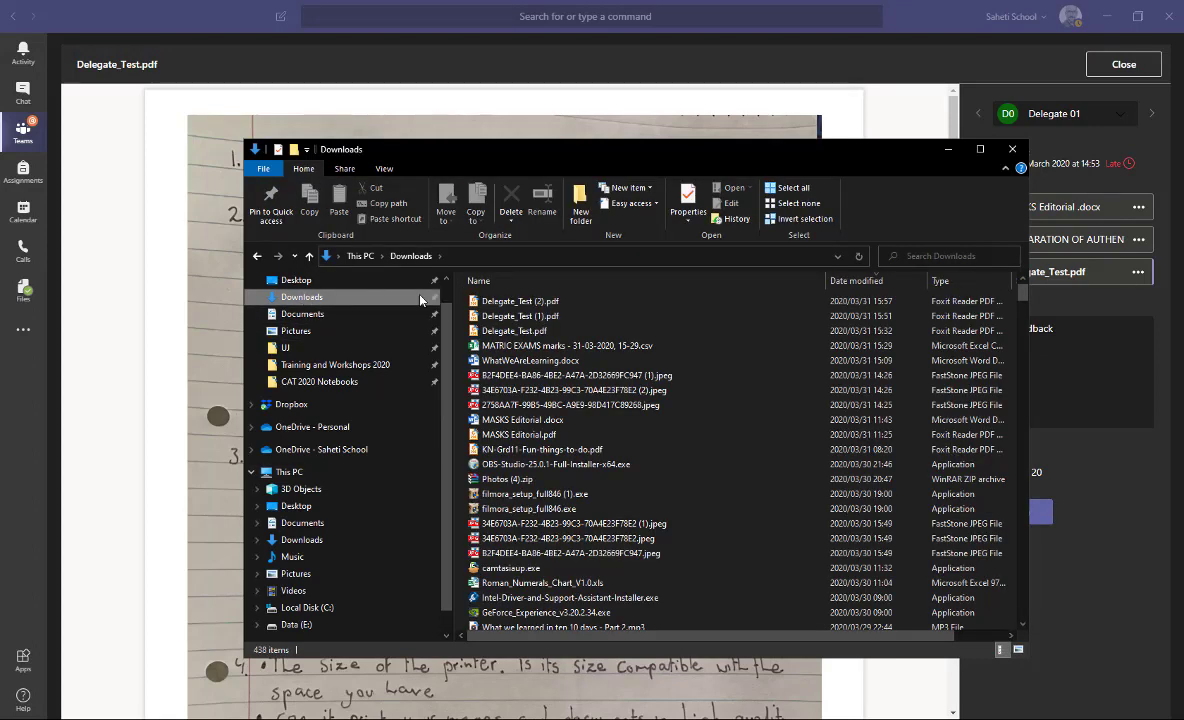
pyautogui.click(514, 303)
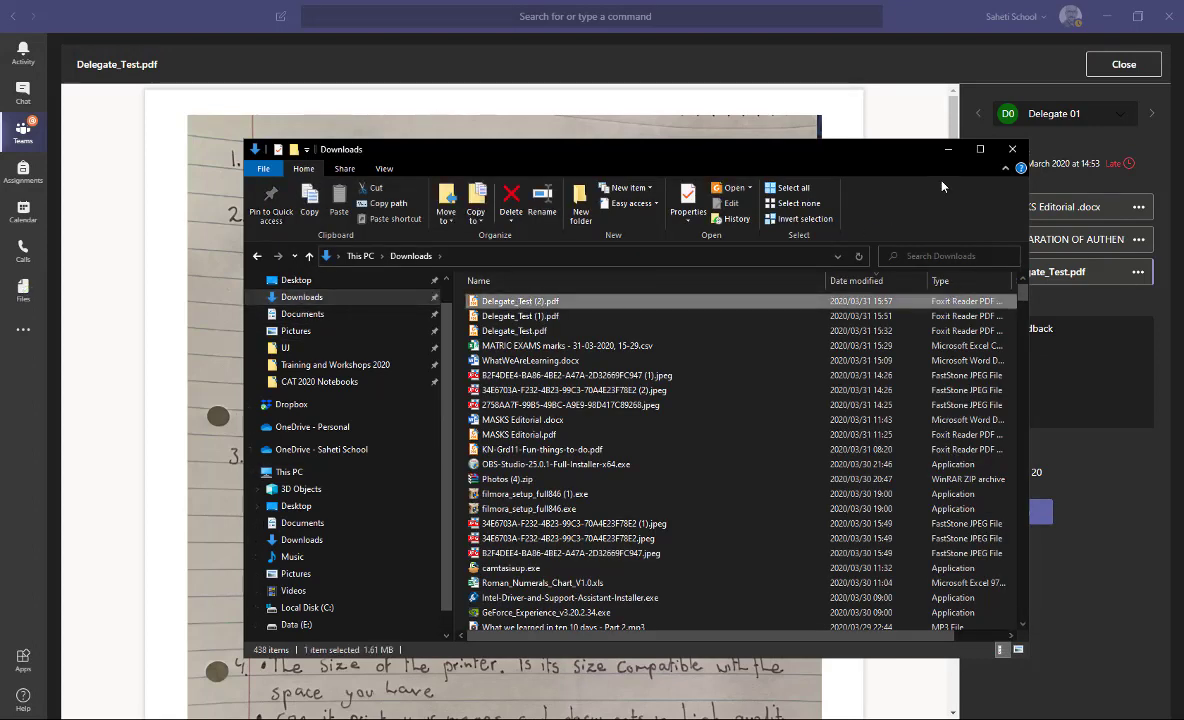
pyautogui.click(1011, 150)
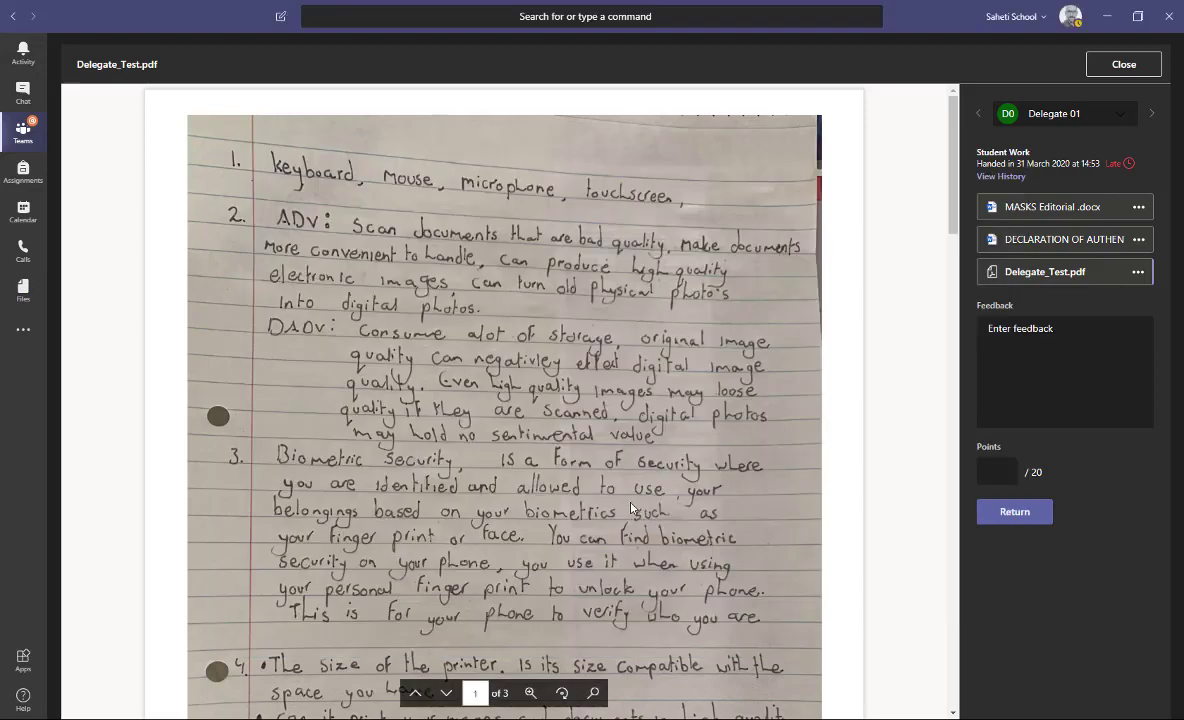
# Step: Open Delegate_Test.pdf from New folder in Foxit Reader and rotate the view left so the handwriting is upright
pyautogui.click(133, 717)
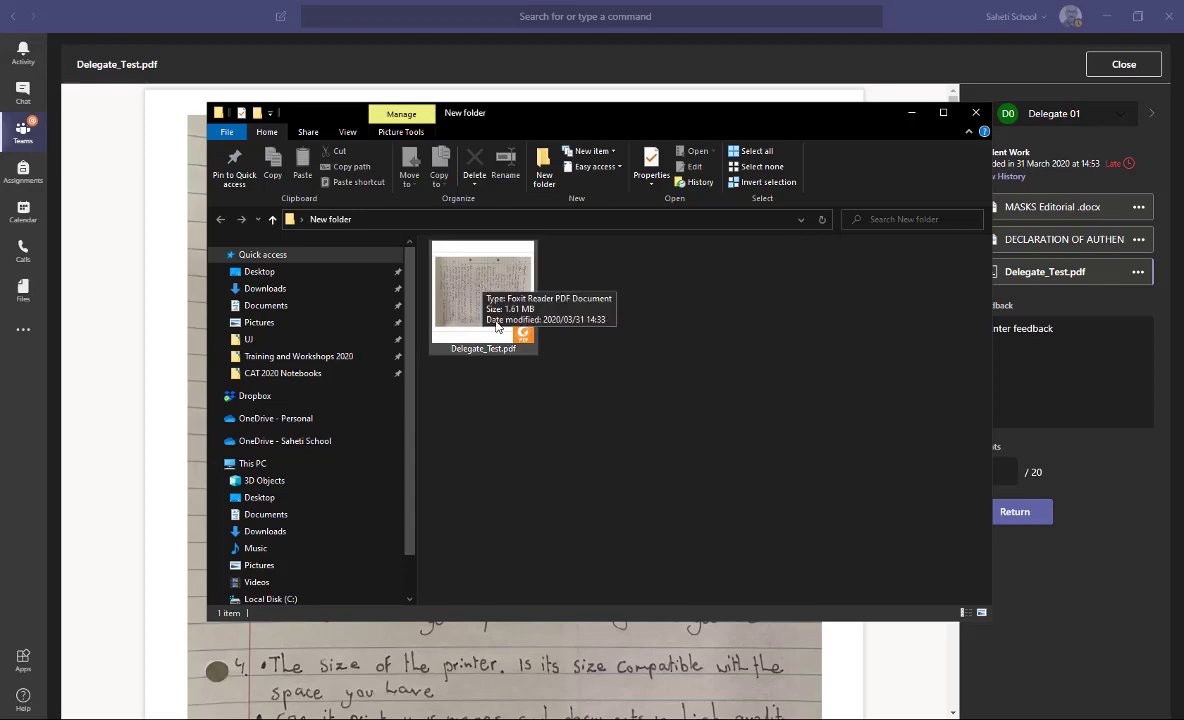
pyautogui.doubleClick(466, 293)
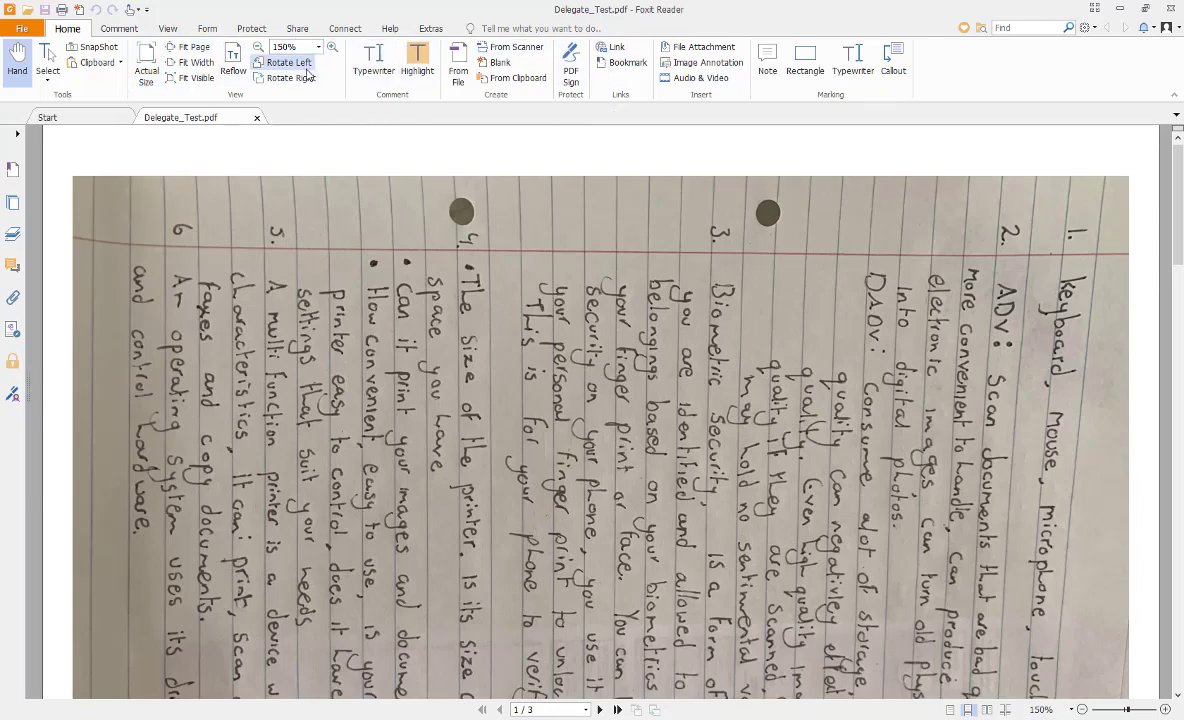
pyautogui.click(284, 62)
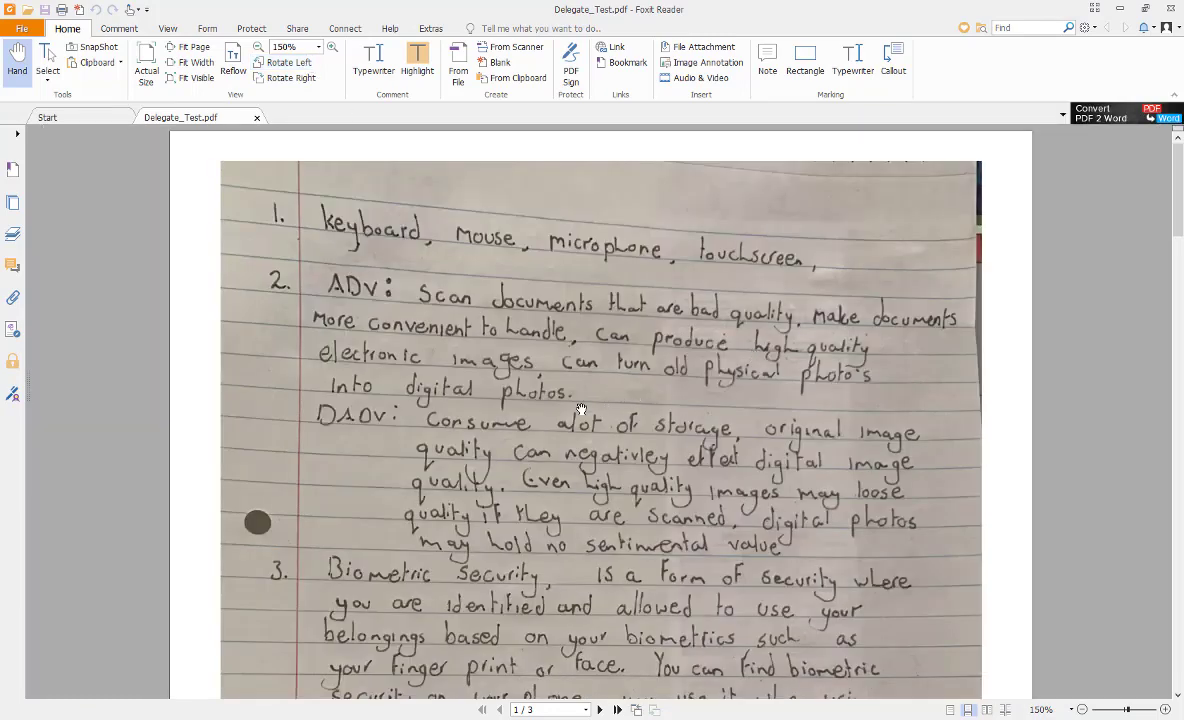
# Step: Examine the handwritten answers on page 1 at different magnifications, ending at 125% at the start of the page
pyautogui.scroll(-3, 581, 398)
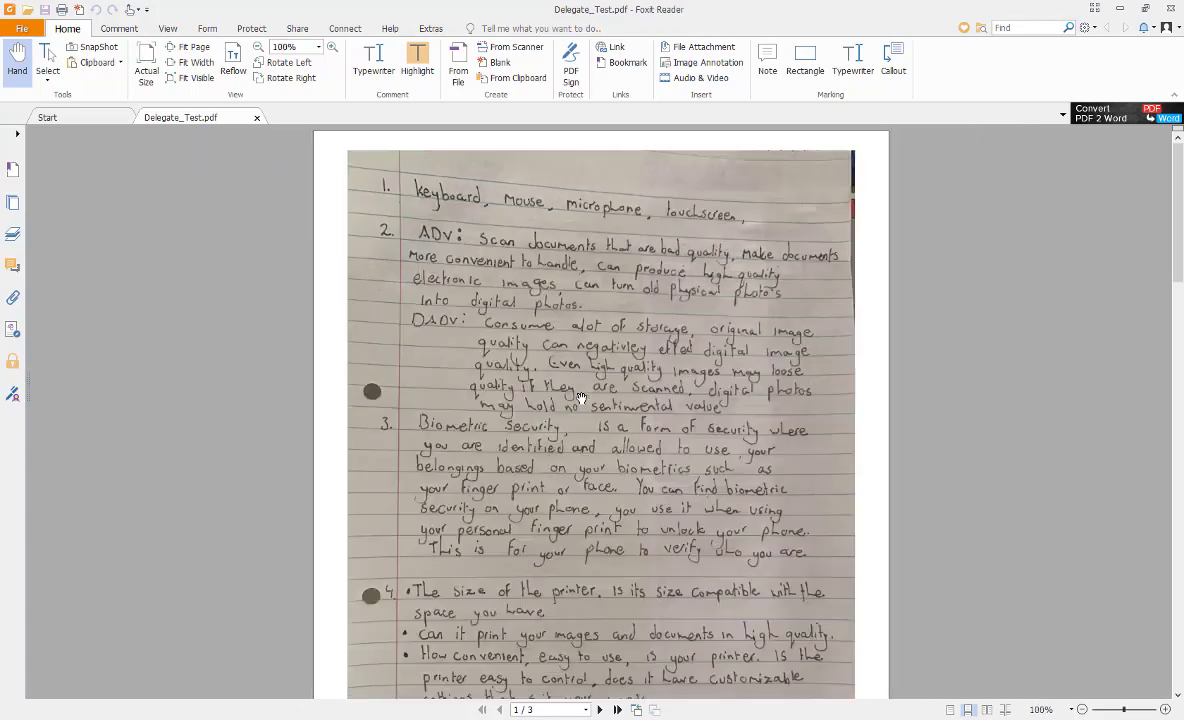
pyautogui.scroll(5, 581, 398)
pyautogui.scroll(-3, 581, 398)
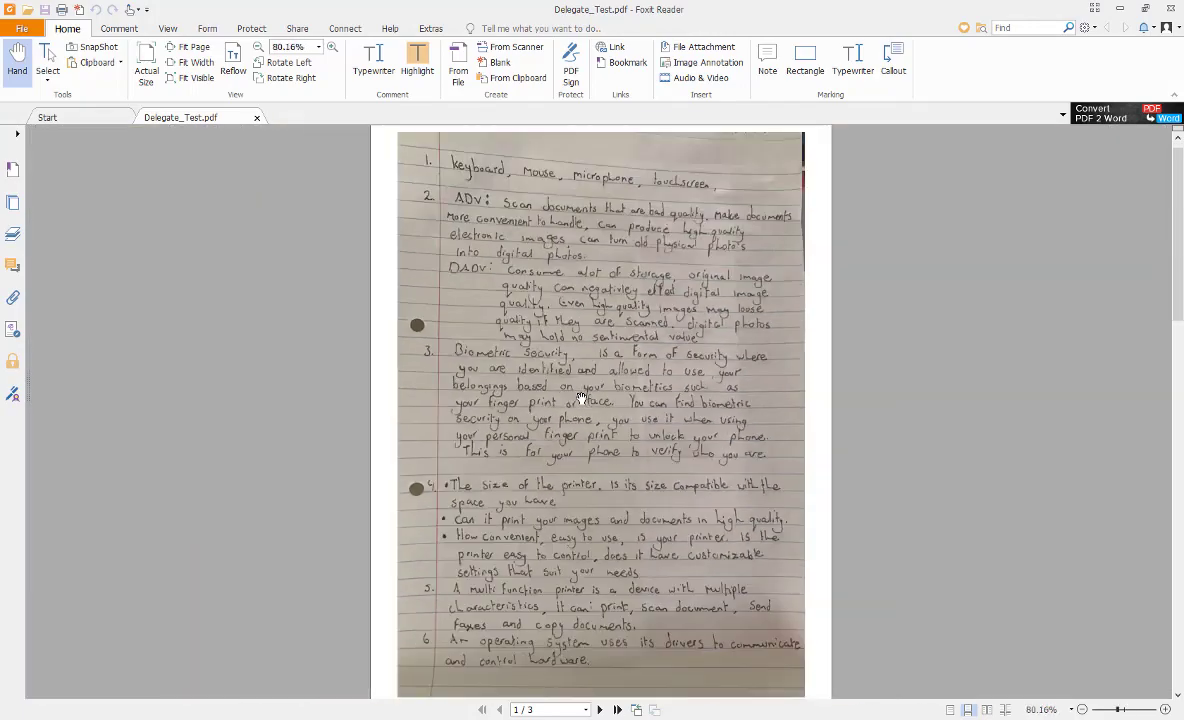
pyautogui.scroll(3, 581, 398)
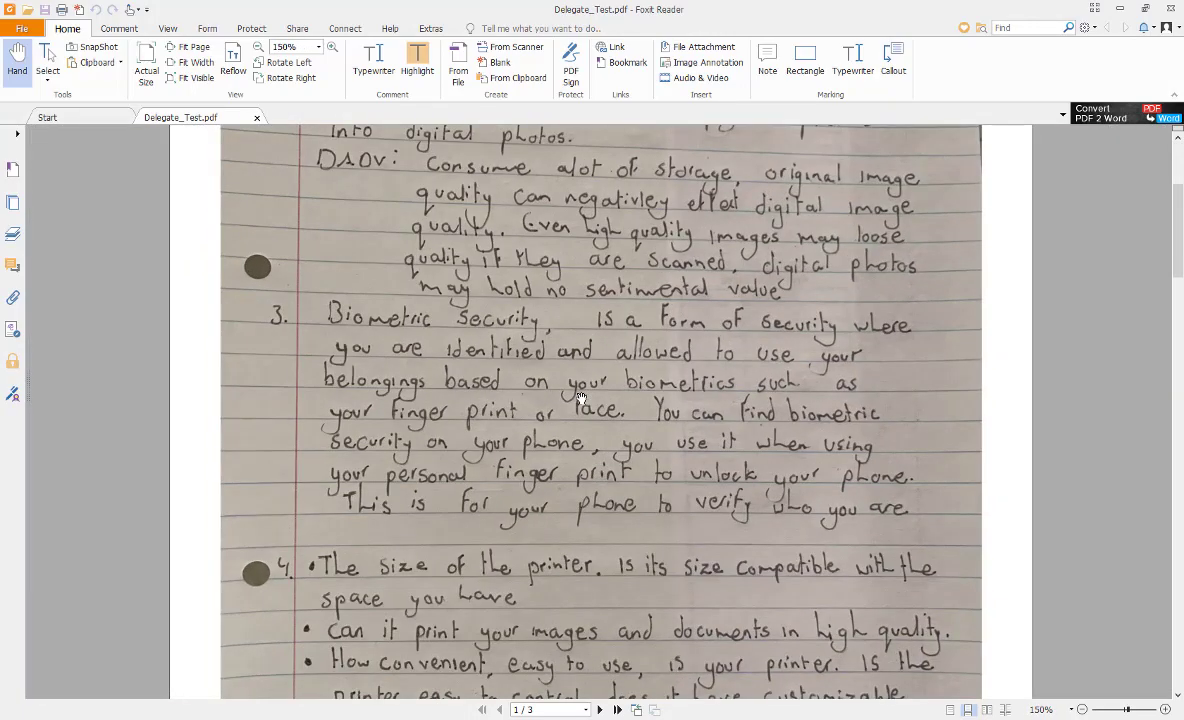
pyautogui.scroll(1, 581, 398)
pyautogui.scroll(-2, 581, 398)
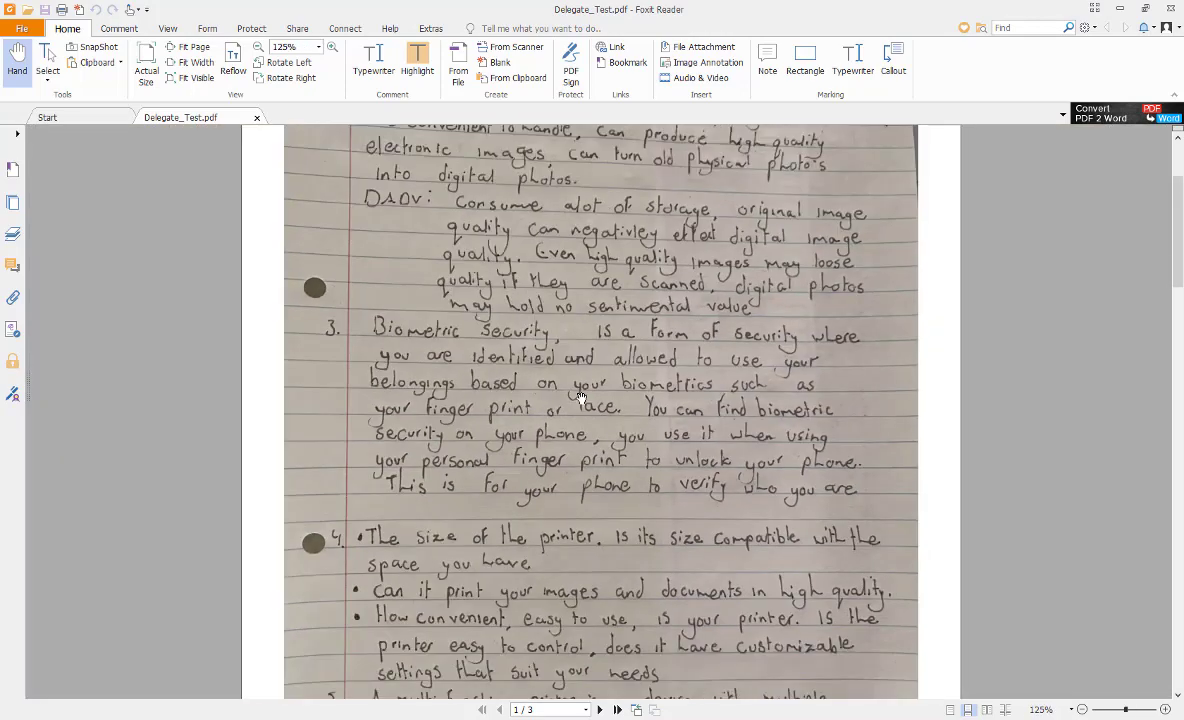
pyautogui.scroll(3, 659, 380)
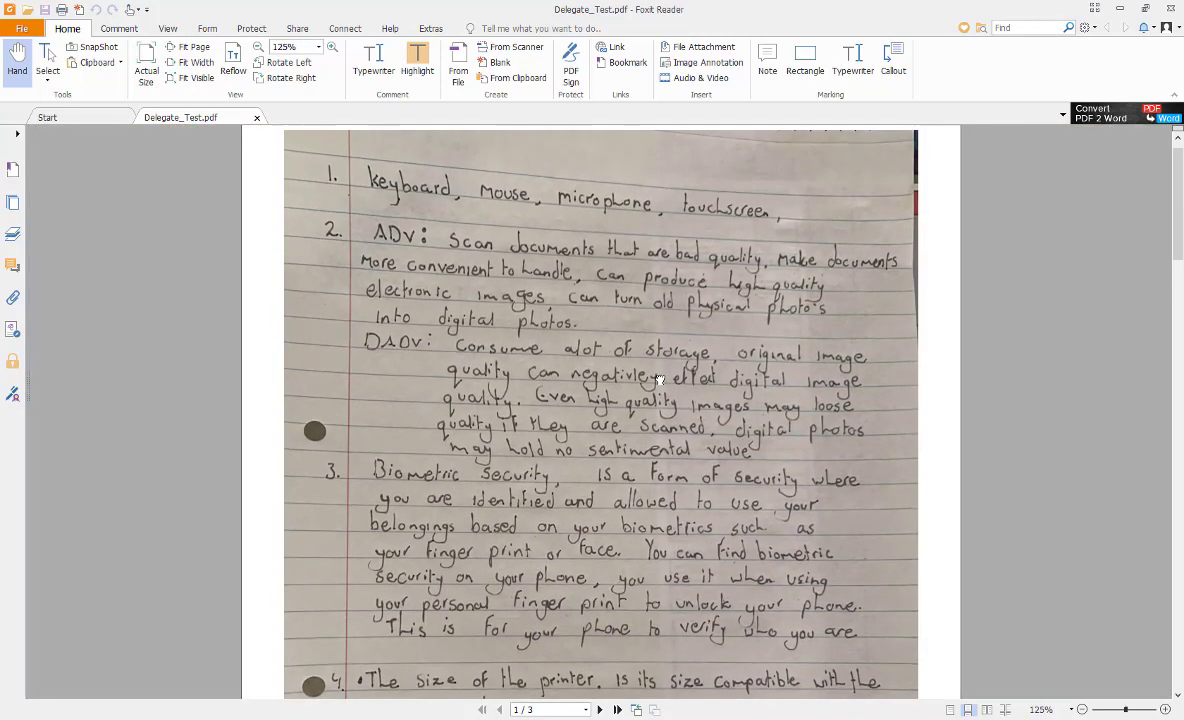
pyautogui.moveTo(1178, 192); pyautogui.dragTo(1180, 165)
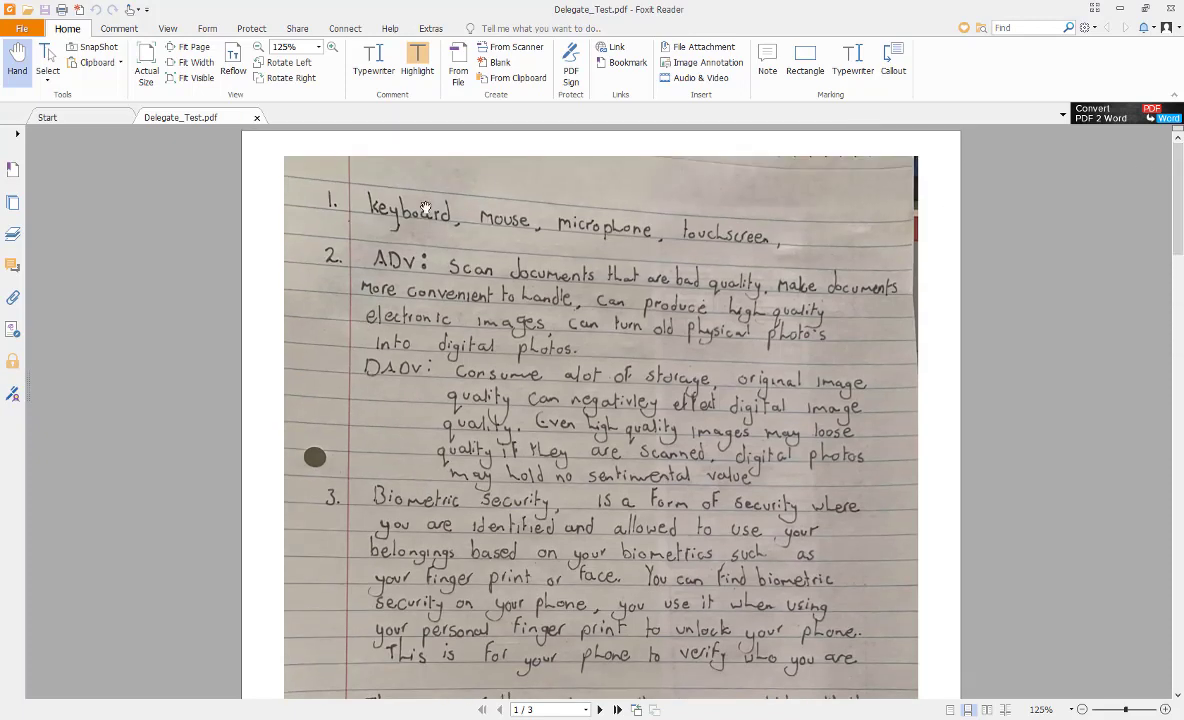
# Step: Add a Typewriter comment reading "v" beside "Keyboard" in question 1, using red 12-point text
pyautogui.click(379, 72)
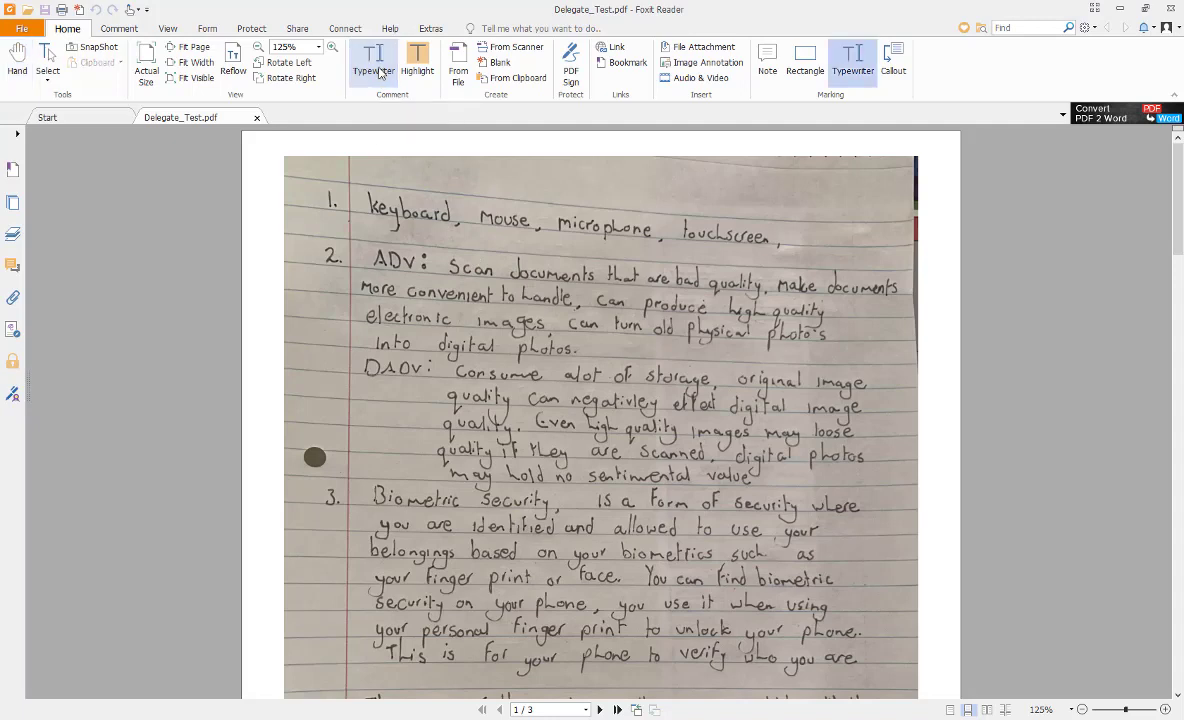
pyautogui.click(460, 199)
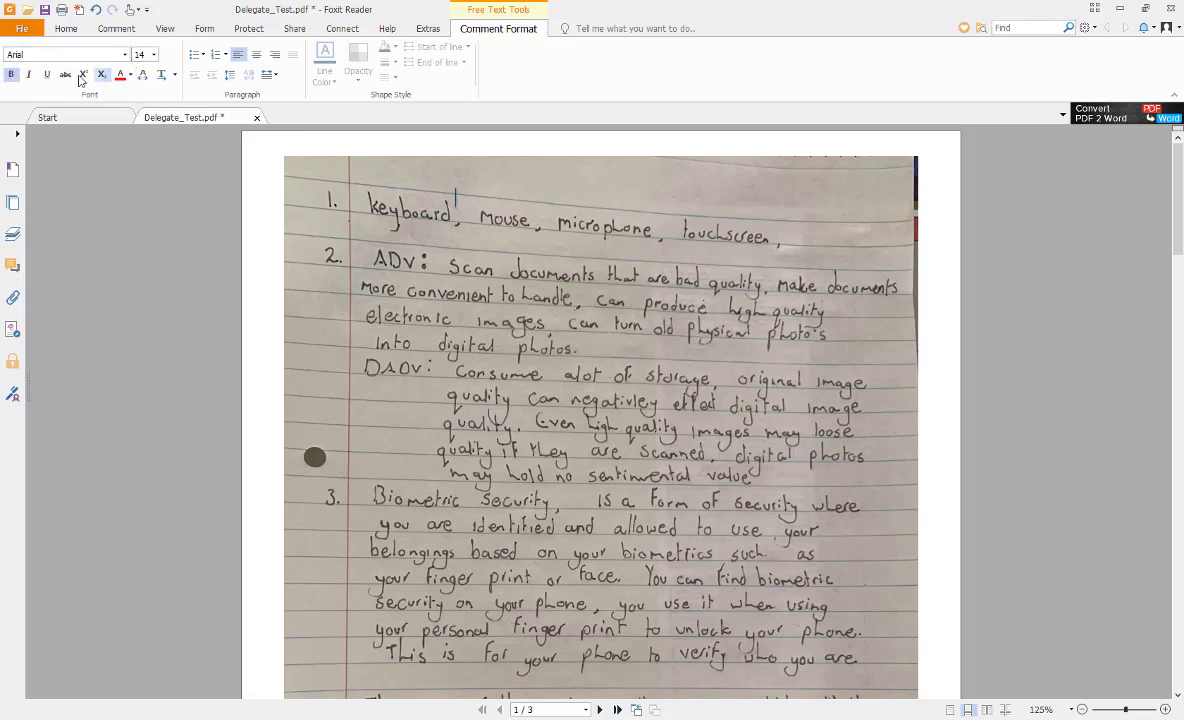
pyautogui.click(153, 54)
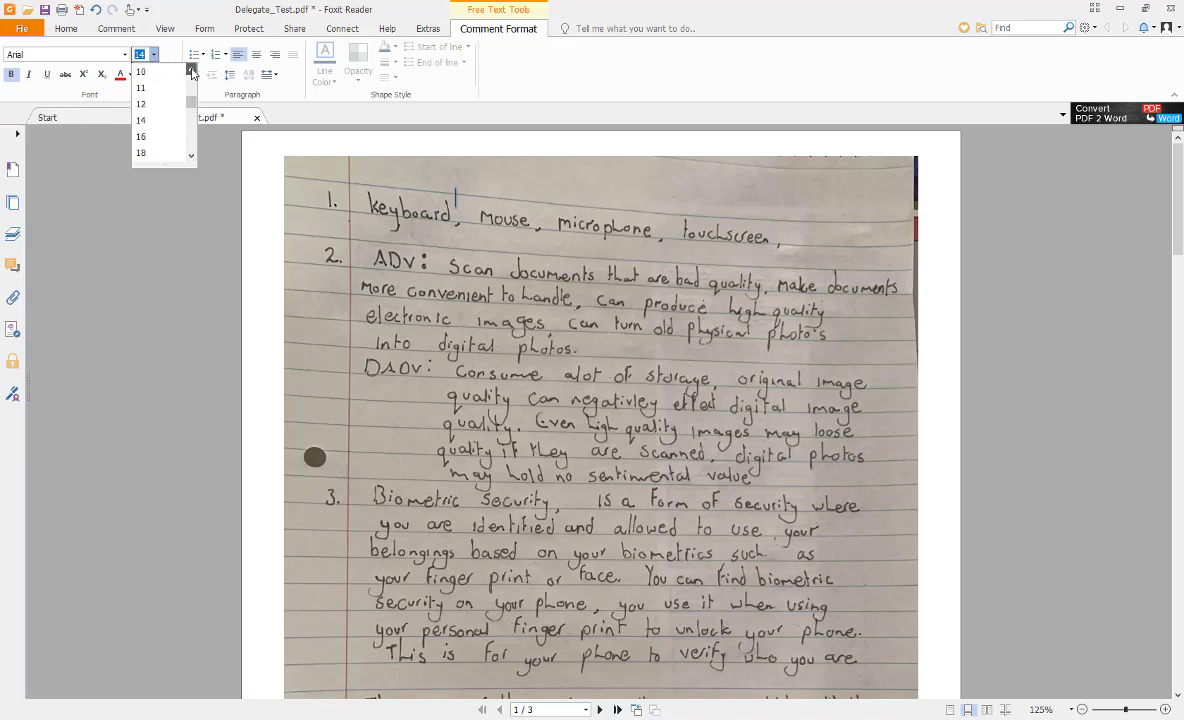
pyautogui.scroll(2, 160, 105)
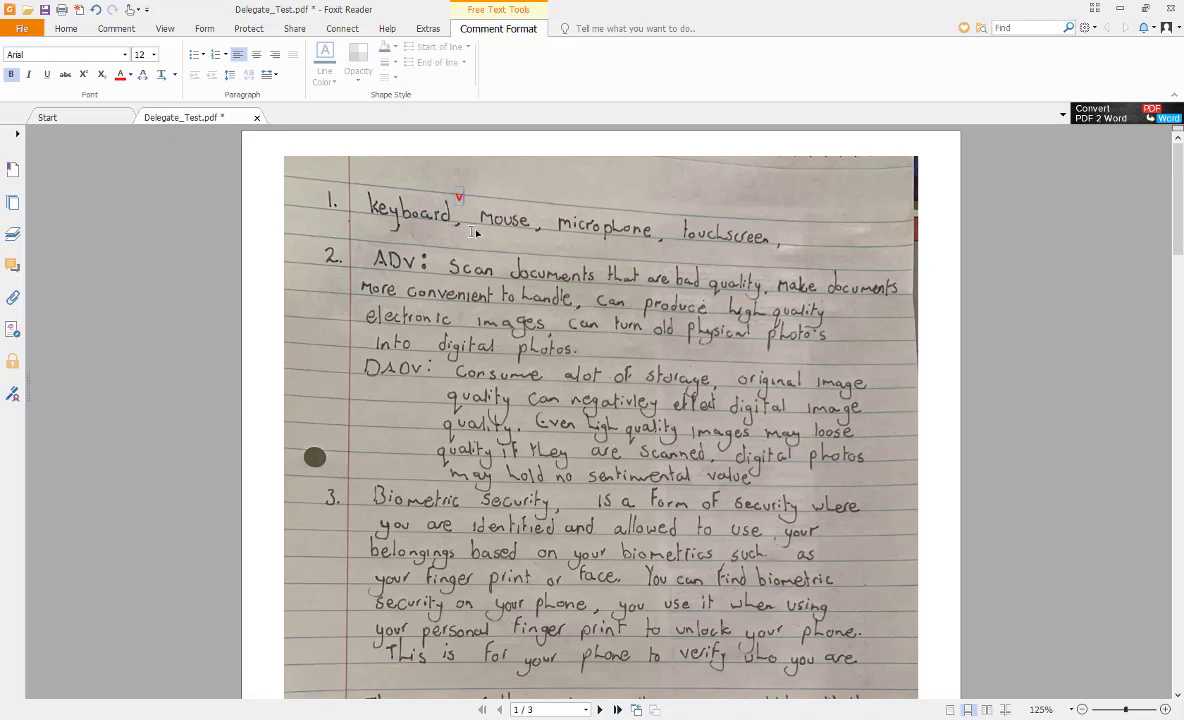
# Step: Mark mouse, microphone and touchscreen in question 1 with "v" and write the mark 4 in the page margin
pyautogui.click(524, 210)
pyautogui.click(646, 225)
pyautogui.click(775, 230)
pyautogui.write('4')
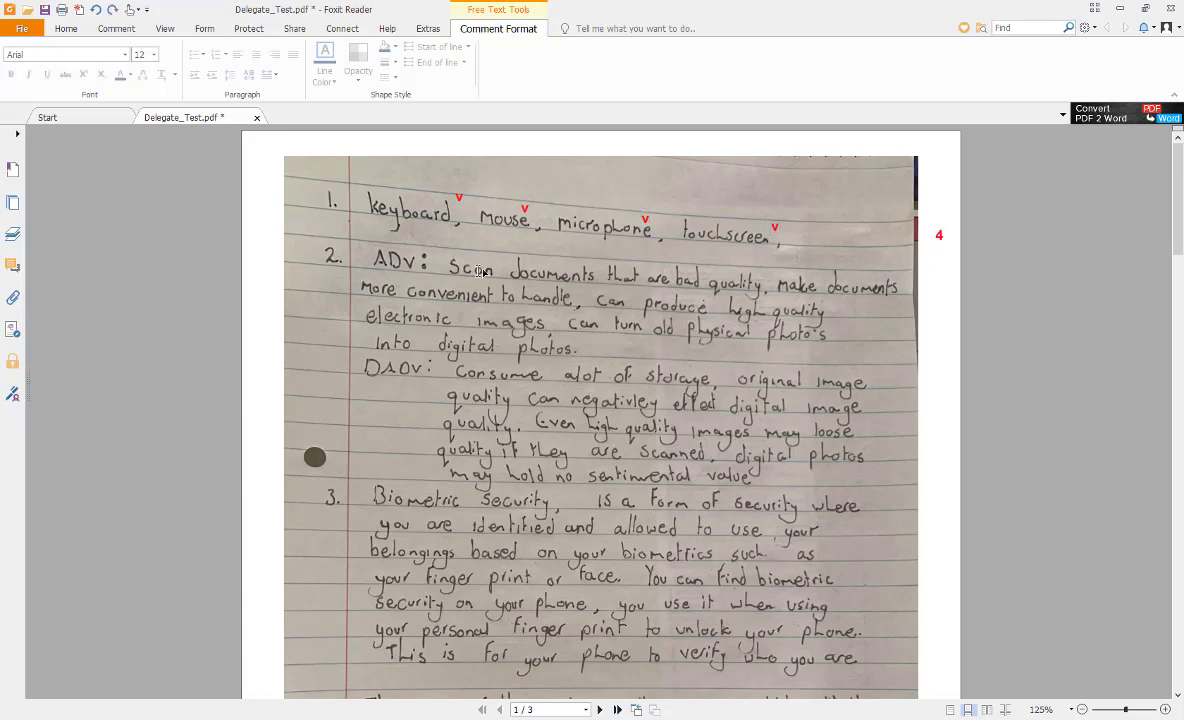
# Step: Mark the question 2 advantages with three "x" and a final "v", write 1 in the margin, and put "x" after "storage"
pyautogui.click(769, 279)
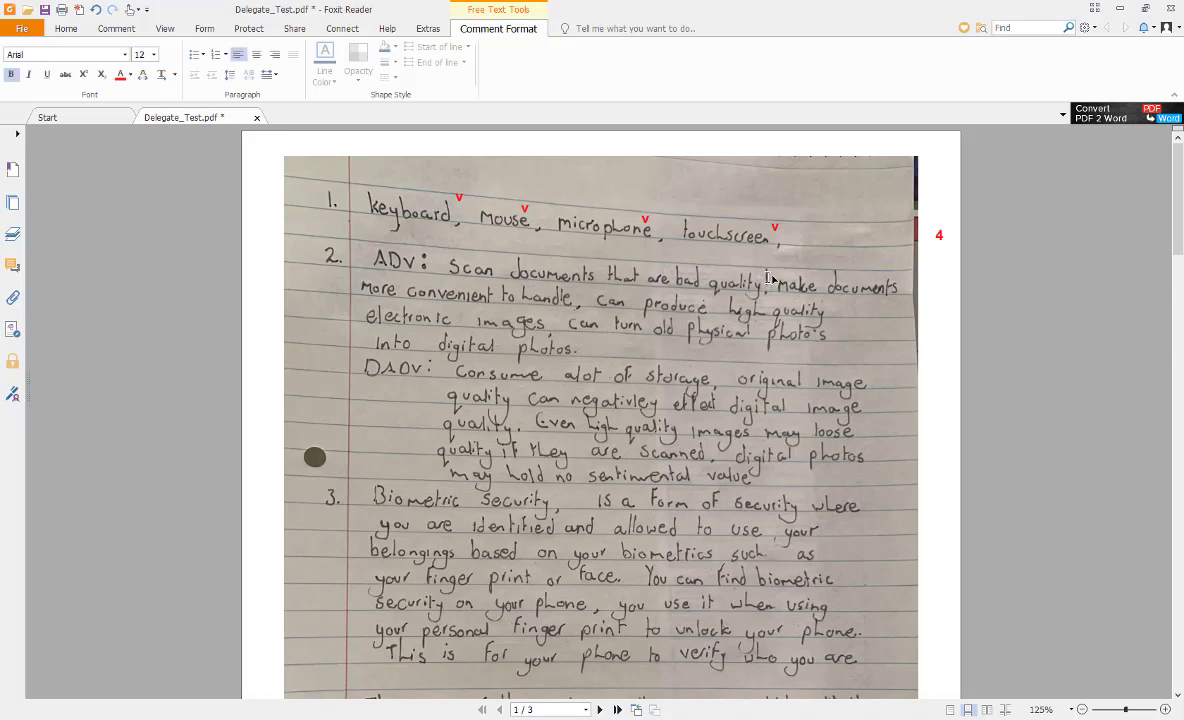
pyautogui.click(580, 293)
pyautogui.click(549, 321)
pyautogui.scroll(-1, 585, 335)
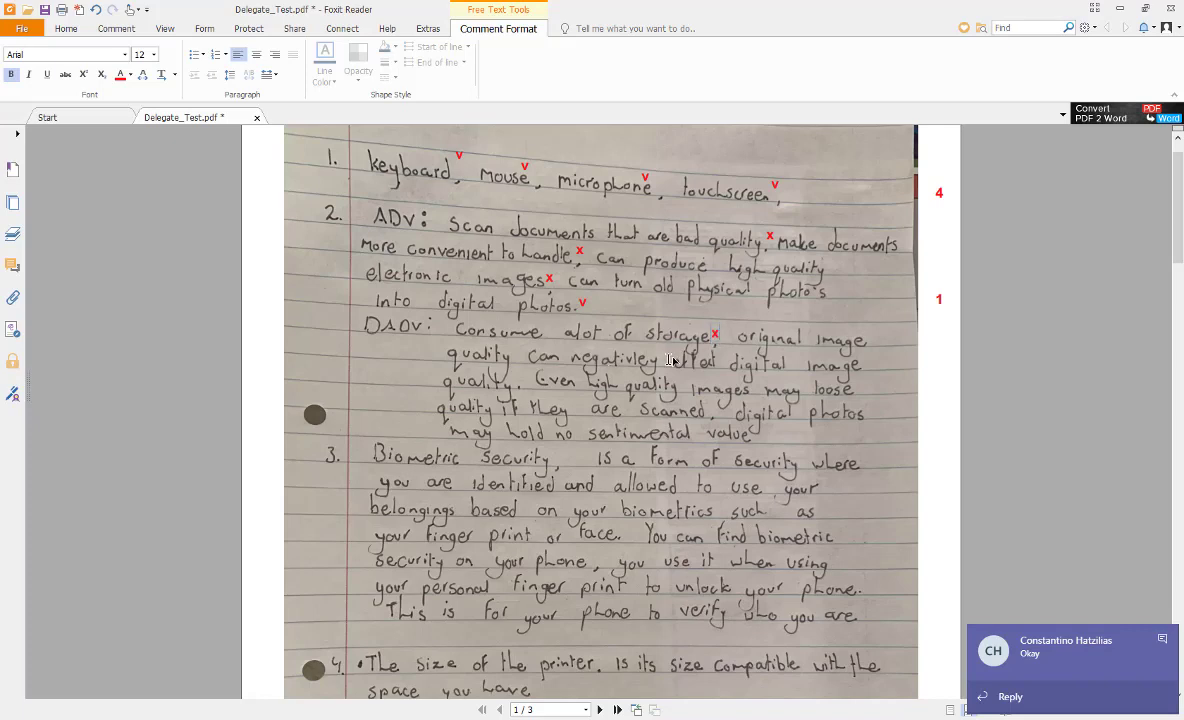
# Step: Finish marking the question 2 disadvantages with "v", "x" and "v", and write the mark 1 in the margin beside them
pyautogui.write('v')
pyautogui.click(529, 404)
pyautogui.write('x')
pyautogui.click(933, 440)
pyautogui.write('1')
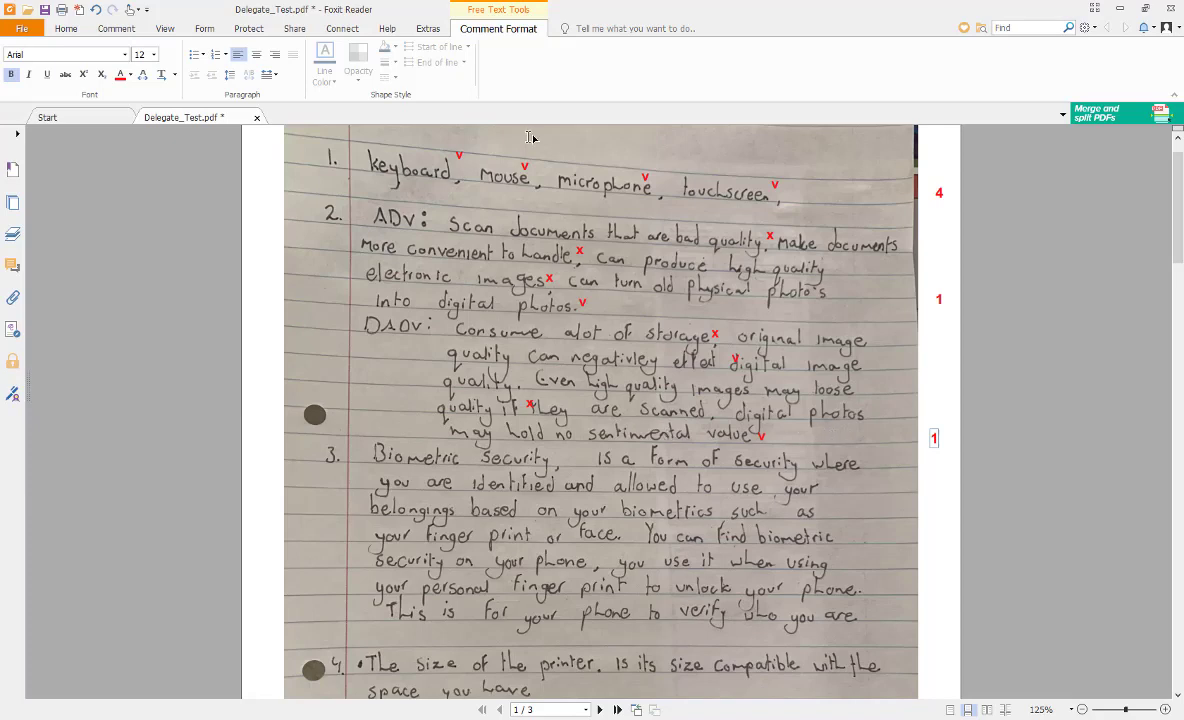
pyautogui.click(74, 34)
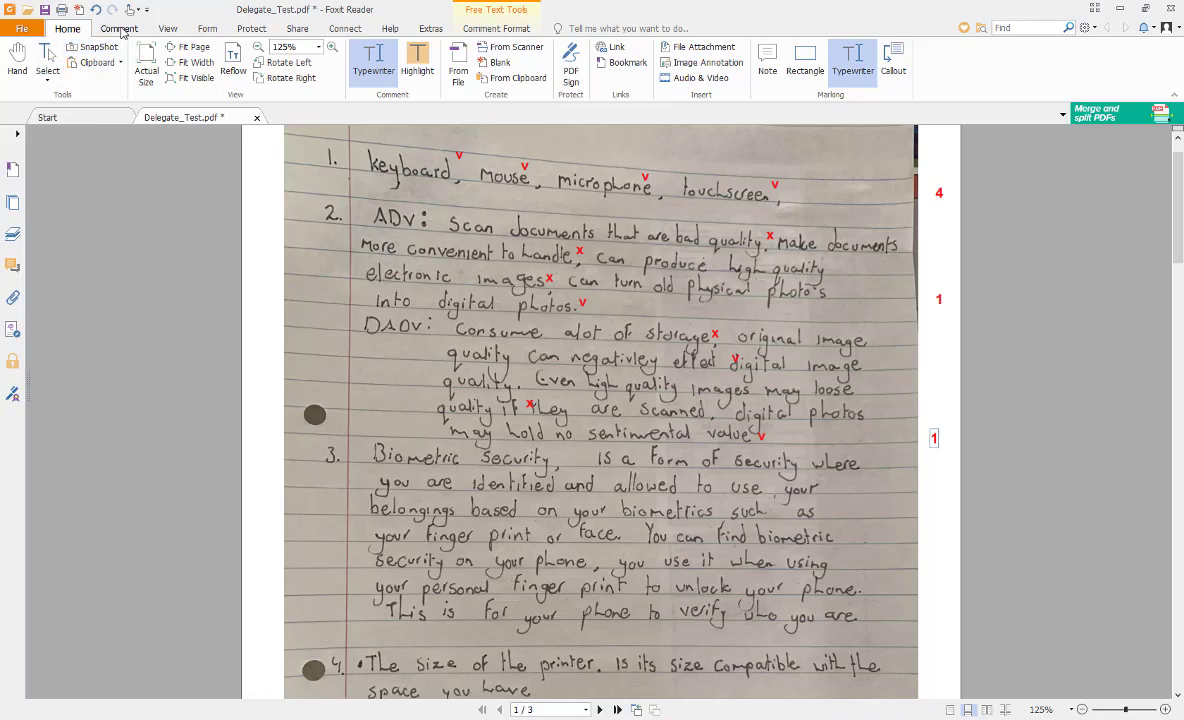
# Step: Apply area highlights over "Biometric Security" and "your finger print" in the question 3 answer
pyautogui.click(119, 29)
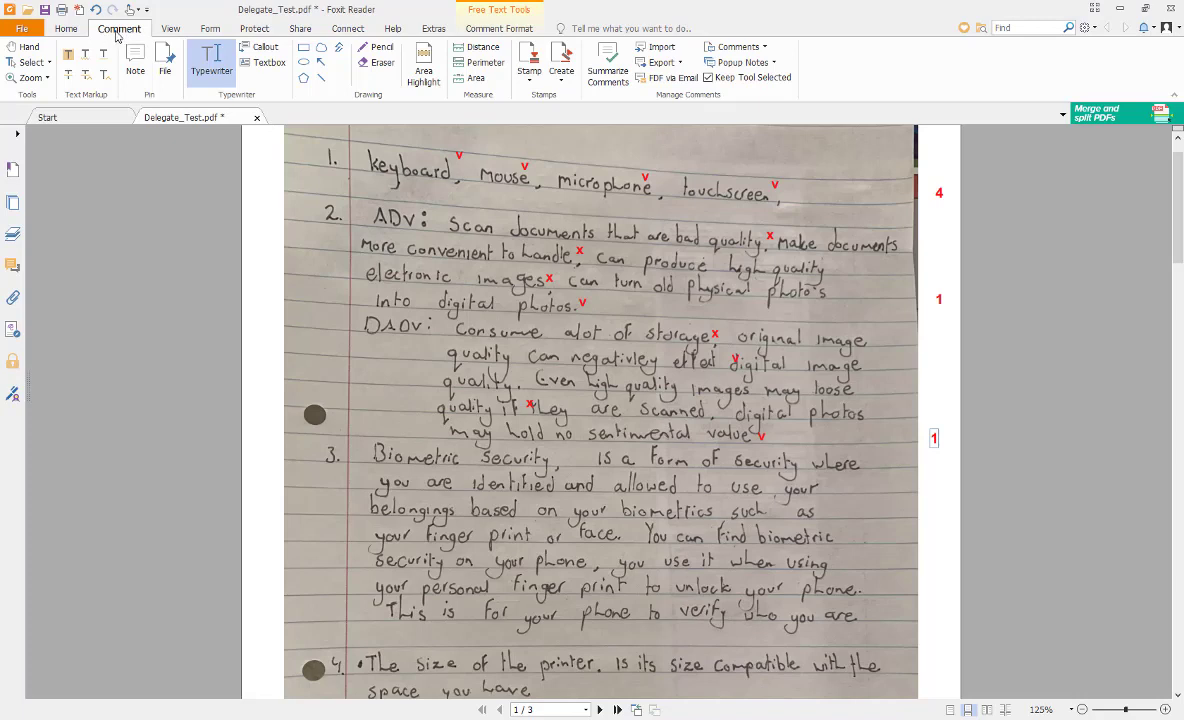
pyautogui.click(422, 82)
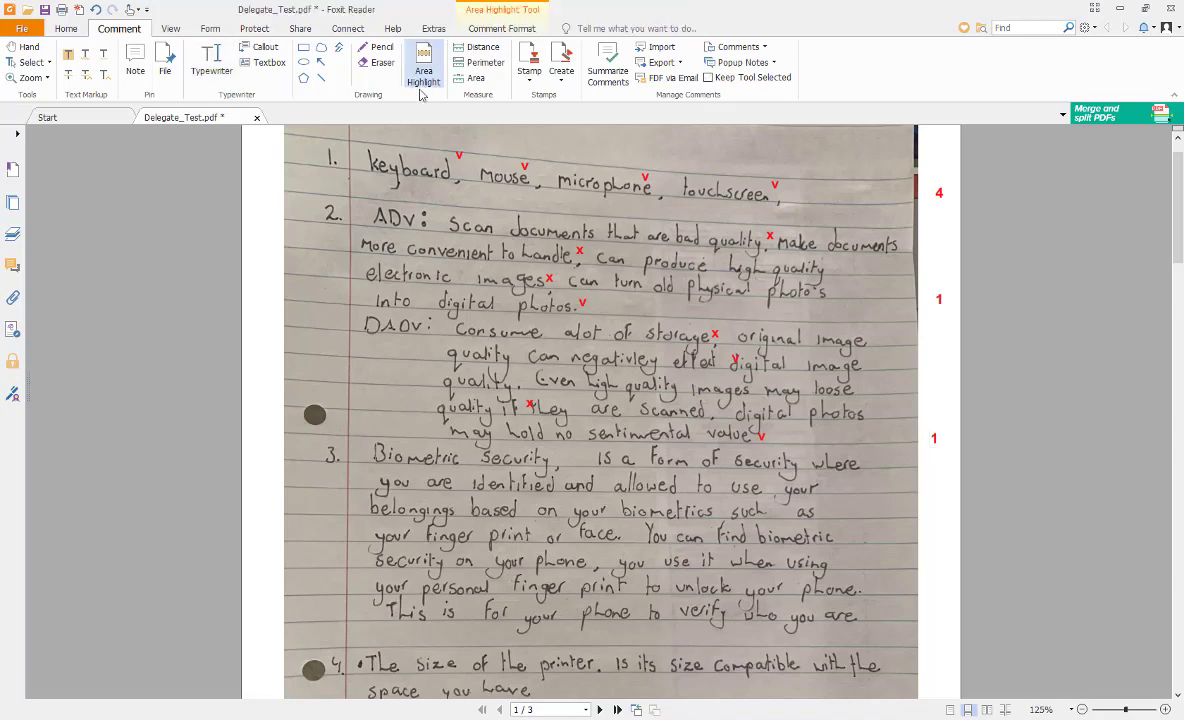
pyautogui.moveTo(367, 440); pyautogui.dragTo(567, 474)
pyautogui.click(689, 430)
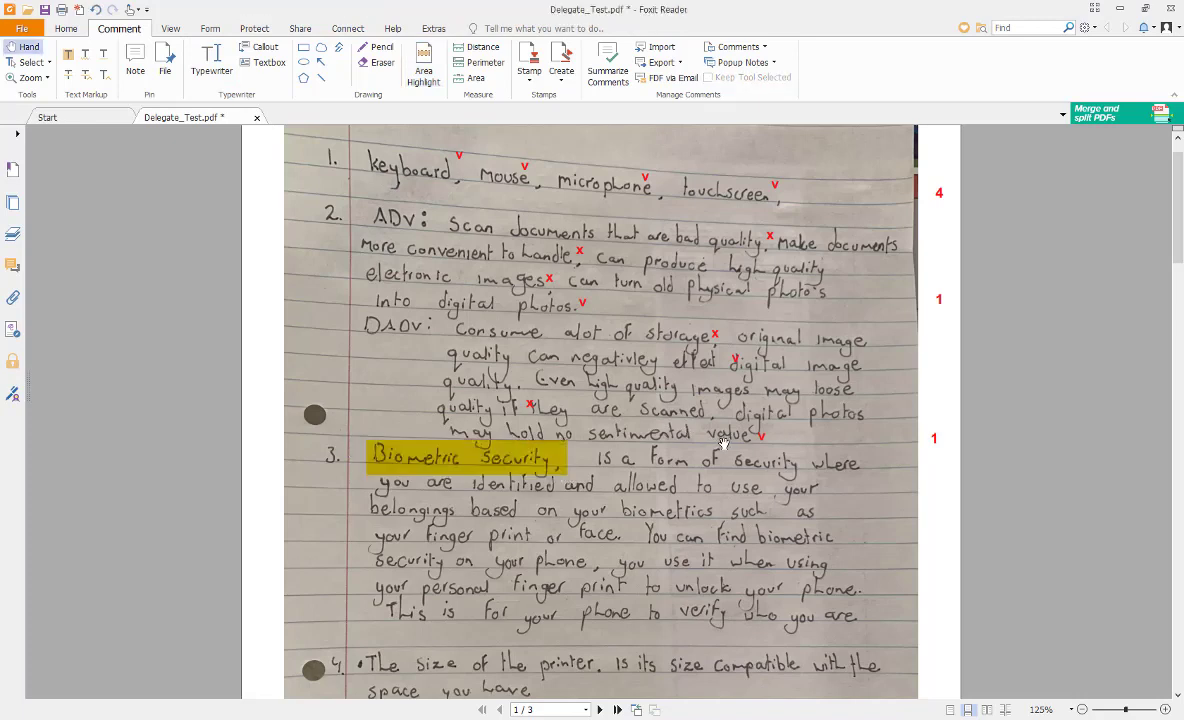
pyautogui.click(423, 65)
pyautogui.scroll(-2, 495, 340)
pyautogui.scroll(-1, 495, 339)
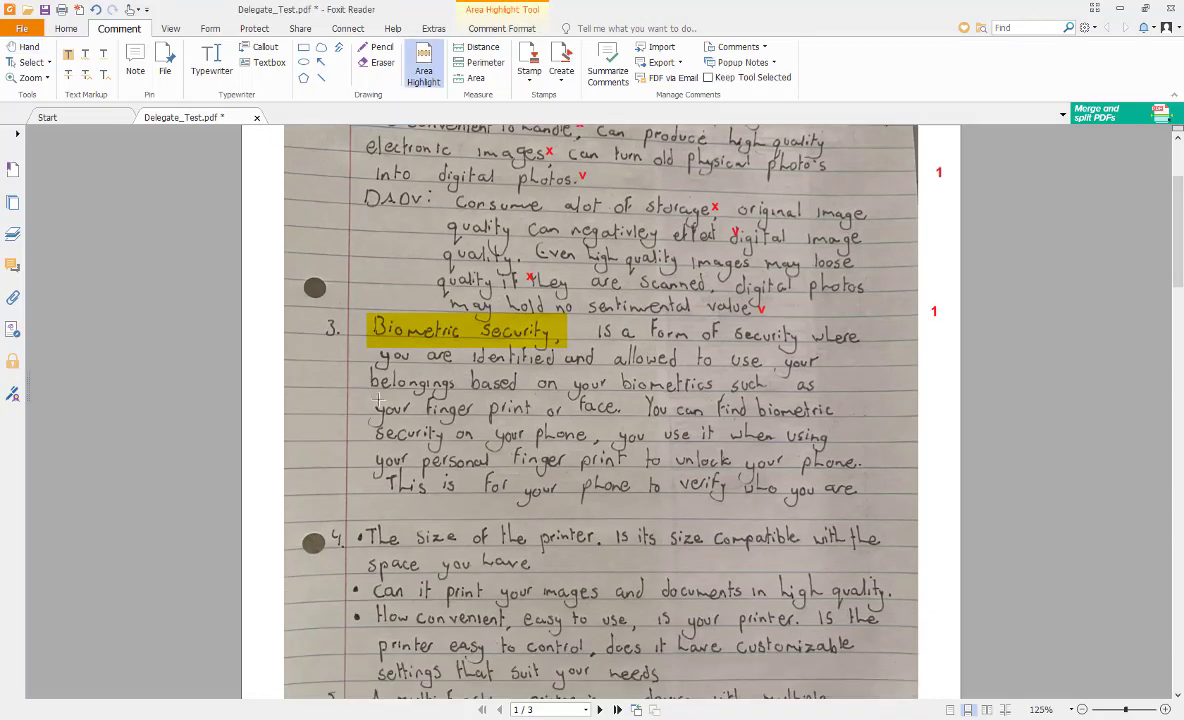
pyautogui.moveTo(368, 396); pyautogui.dragTo(545, 420)
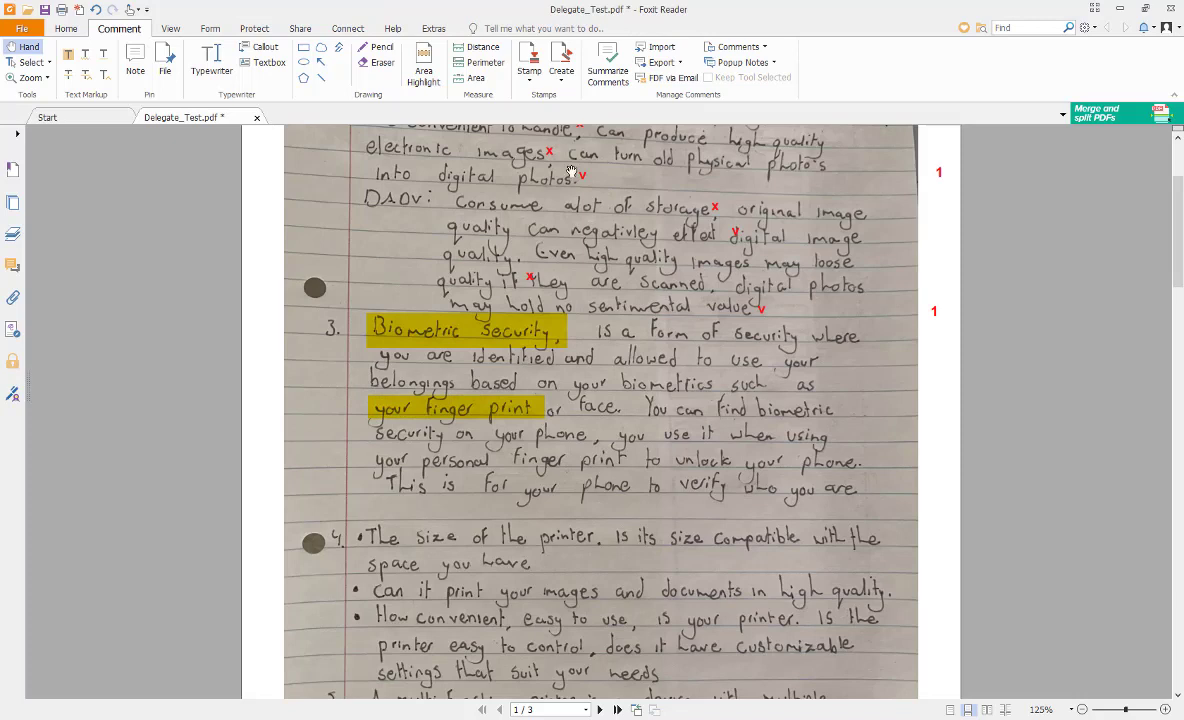
# Step: Draw an oval around "form of security" in the first line of the question 3 answer
pyautogui.click(303, 62)
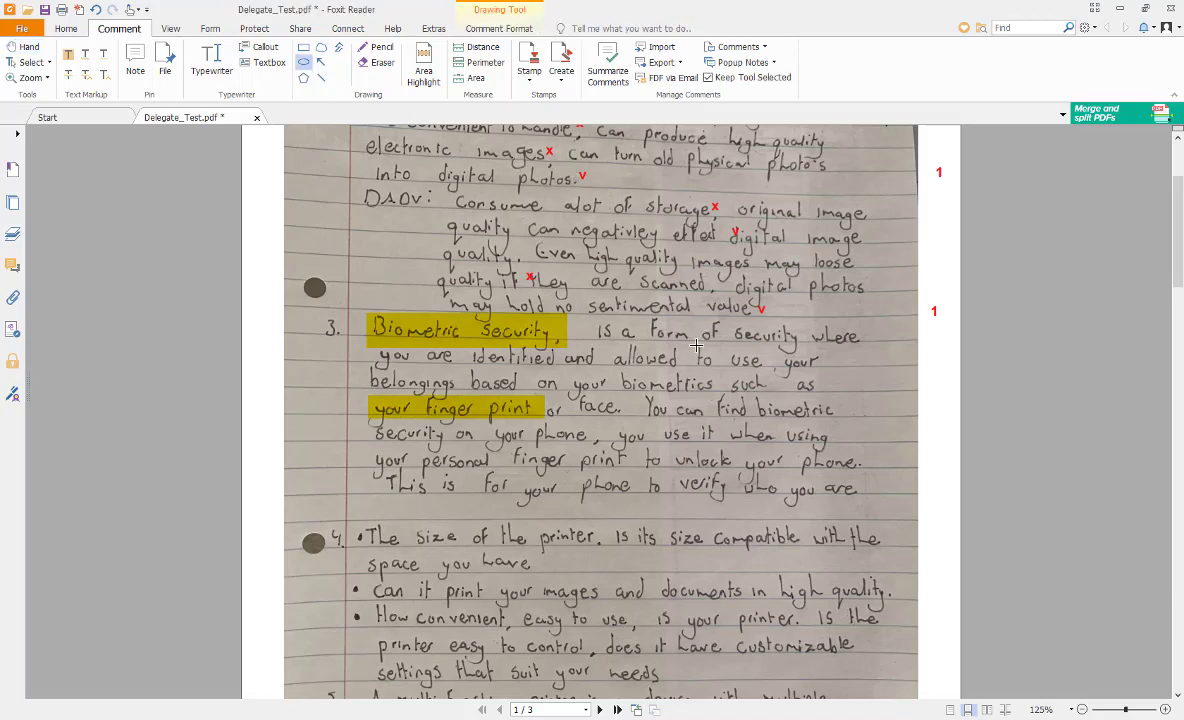
pyautogui.scroll(1, 696, 345)
pyautogui.moveTo(639, 347); pyautogui.dragTo(810, 404)
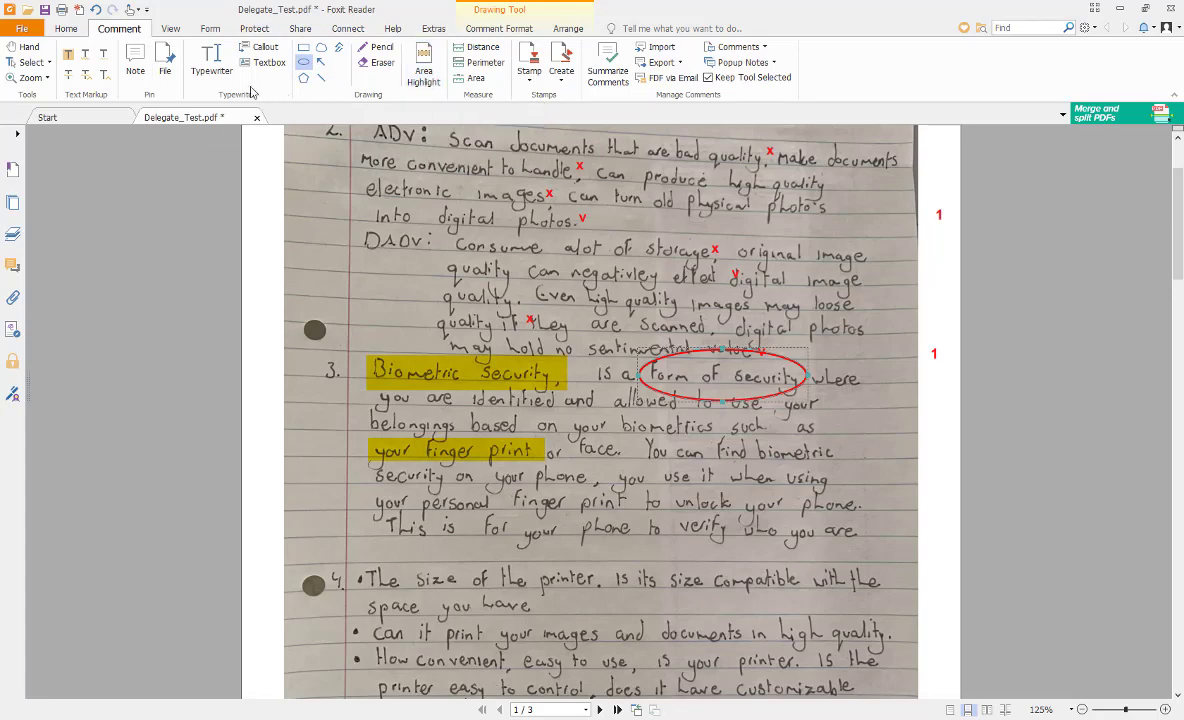
# Step: Switch back to the Typewriter tool and save the marked Delegate_Test.pdf
pyautogui.click(209, 66)
pyautogui.scroll(-3, 843, 398)
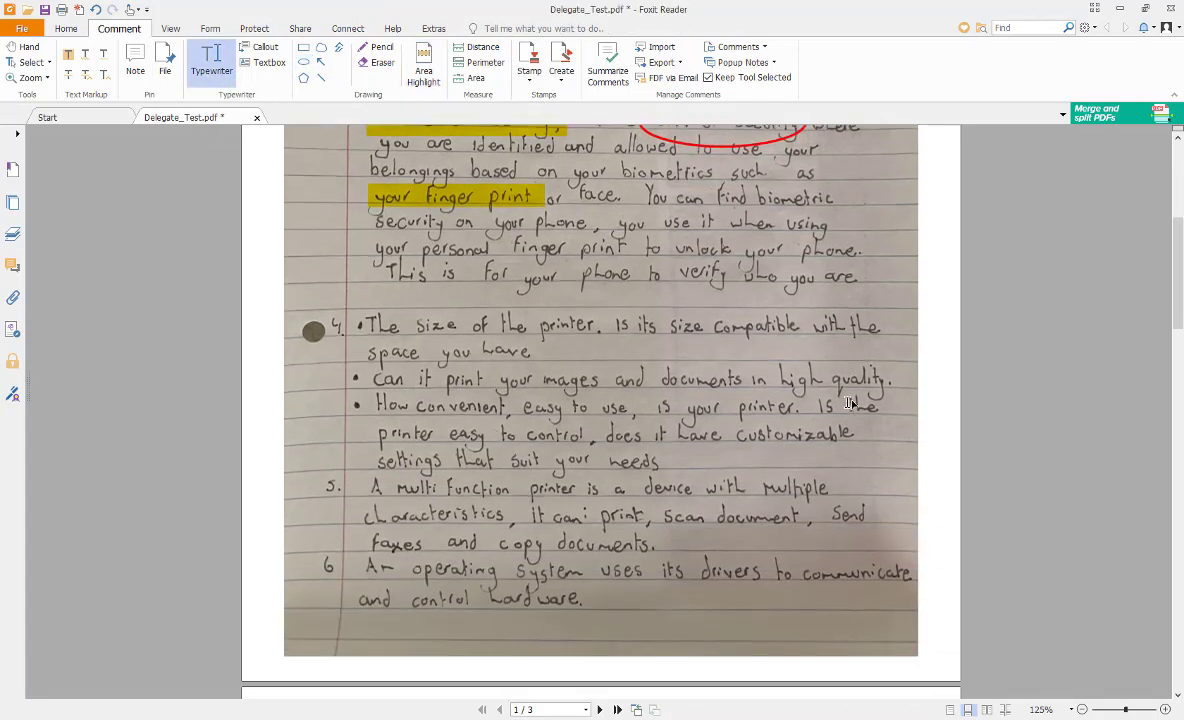
pyautogui.scroll(4, 847, 401)
pyautogui.scroll(1, 848, 403)
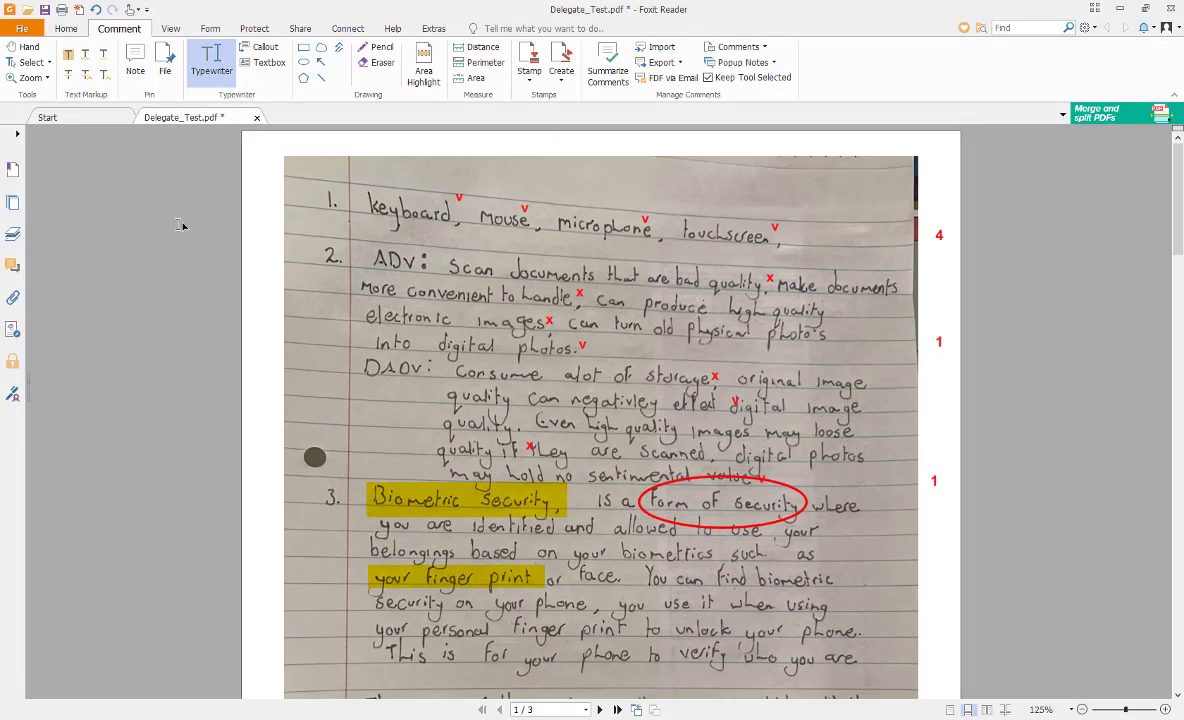
pyautogui.click(44, 12)
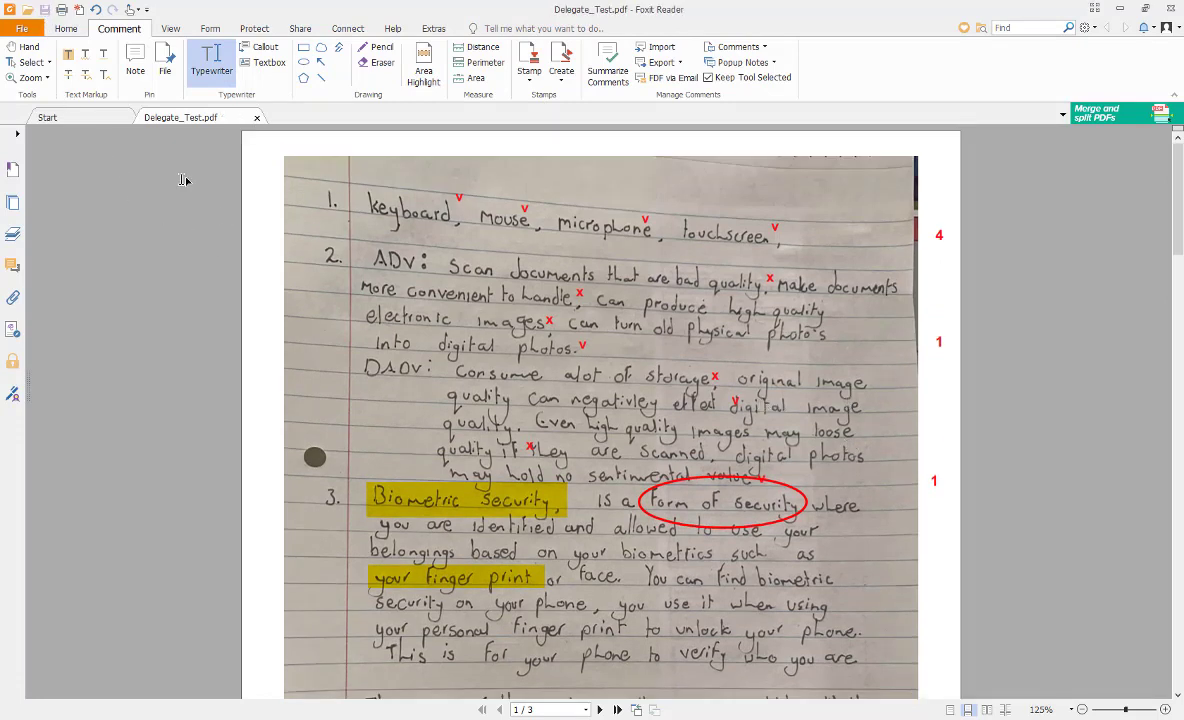